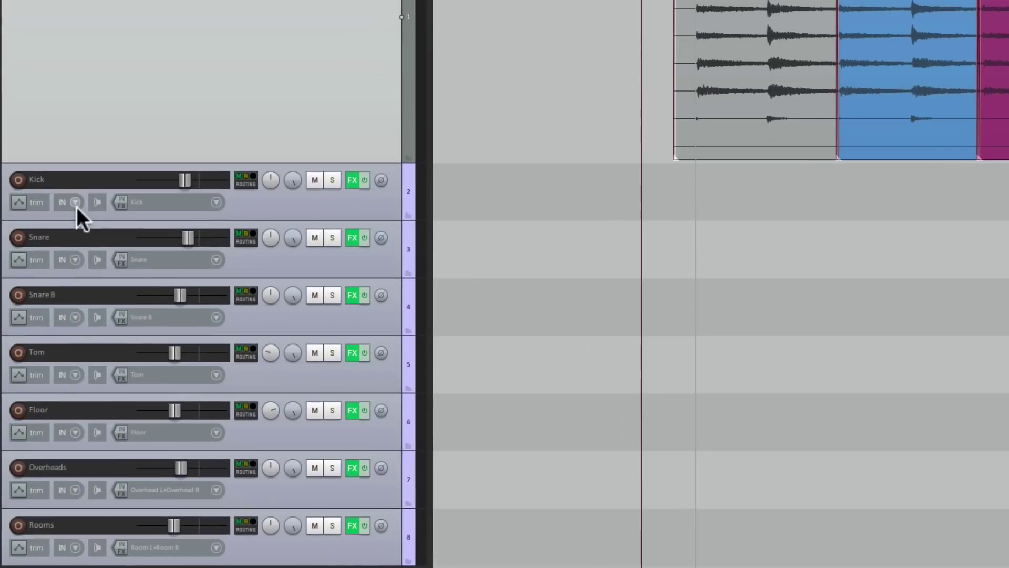
Open the Kick track's record mode options and close them unchanged
left_click(76, 203)
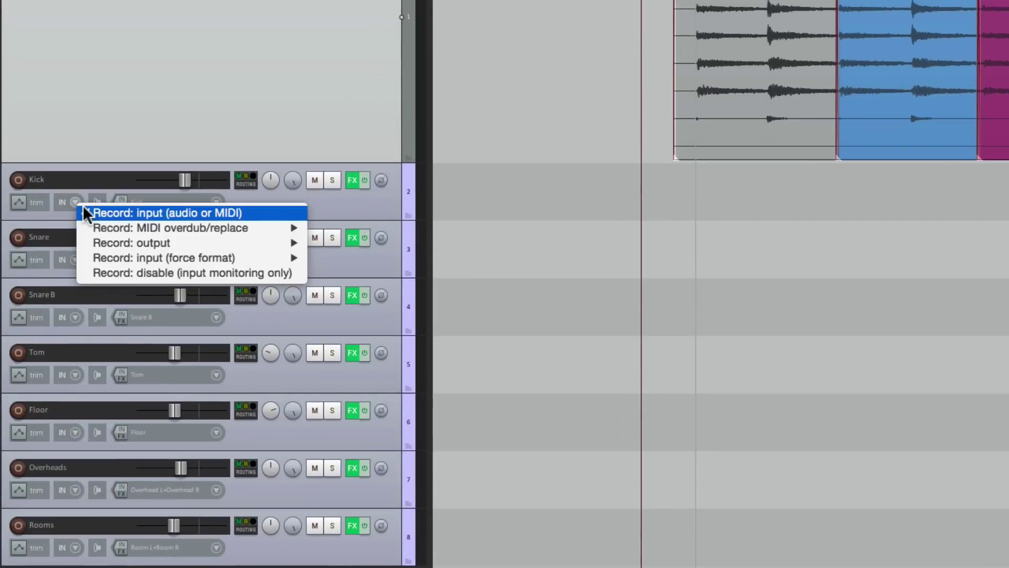
mouse_move(82, 239)
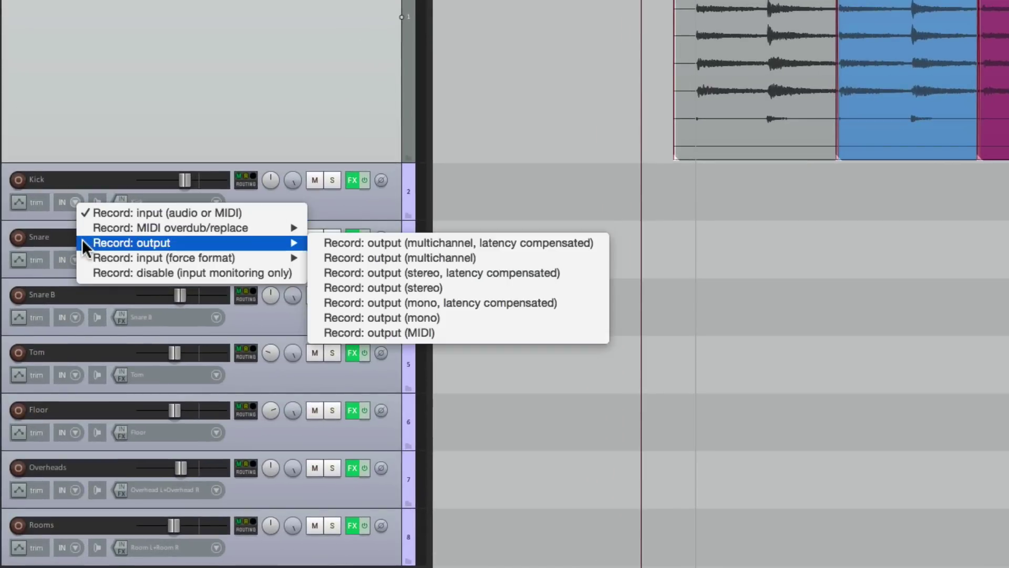
left_click(150, 92)
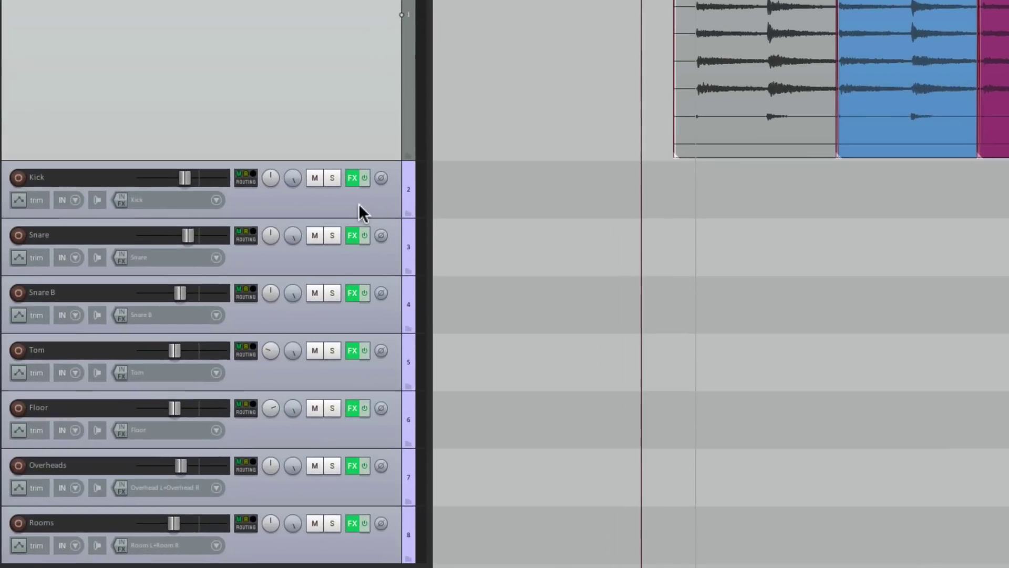
Select Kick through Rooms and duplicate the seven tracks, undoing and redoing the duplication
left_click(269, 298)
left_click(338, 545, "shift")
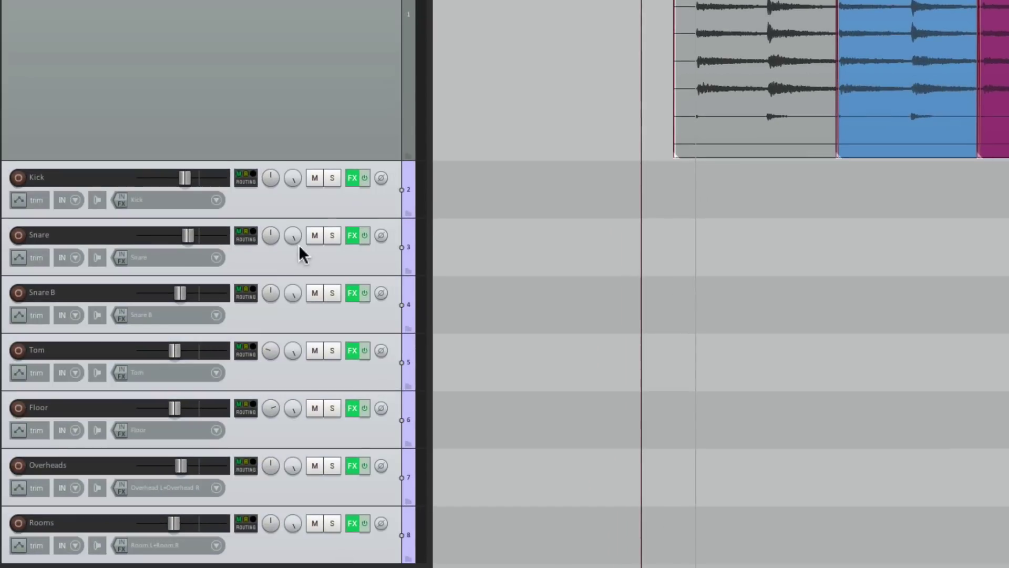
right_click(323, 208)
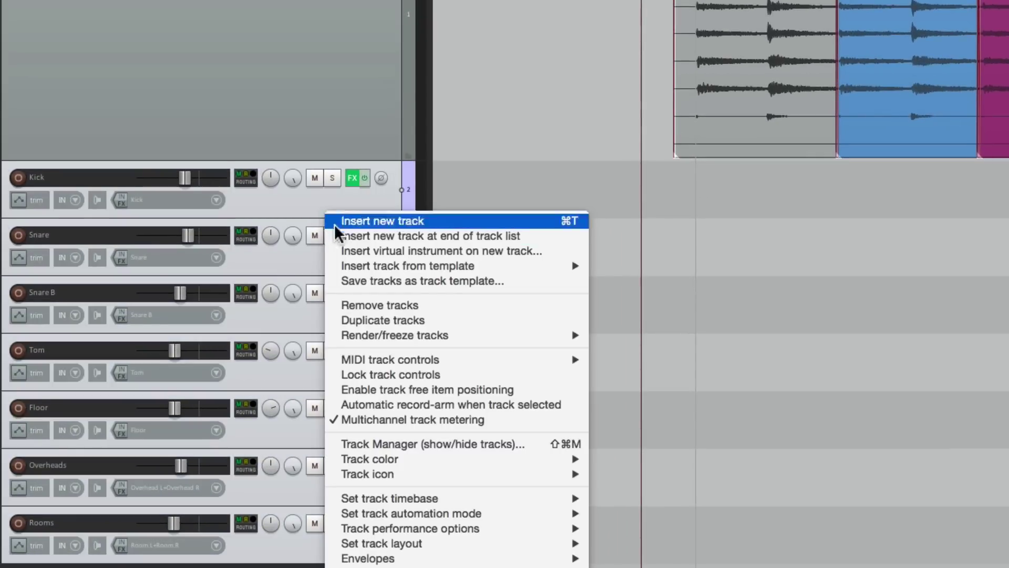
left_click(346, 317)
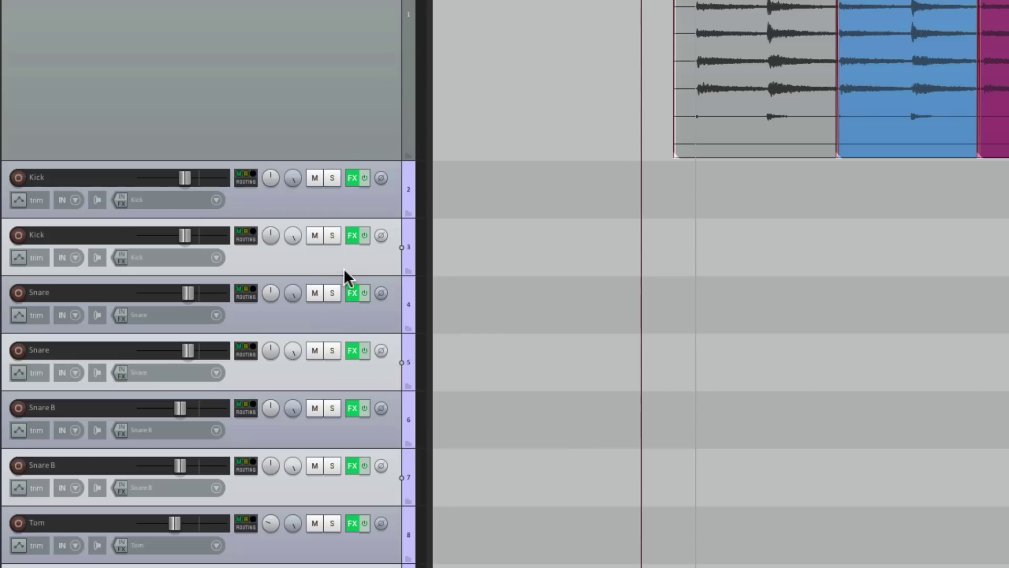
key("ctrl+z")
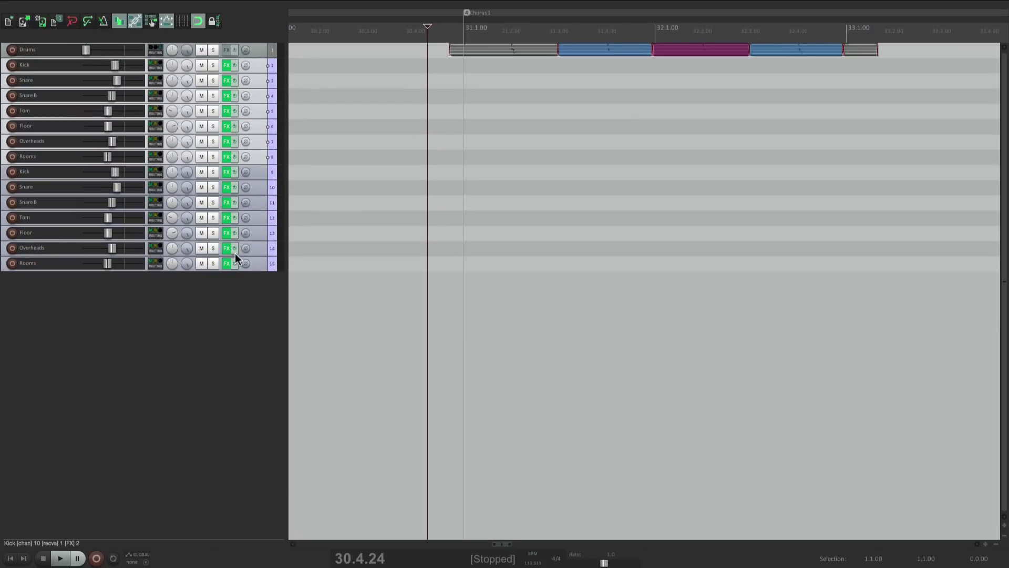
key("ctrl+shift+z")
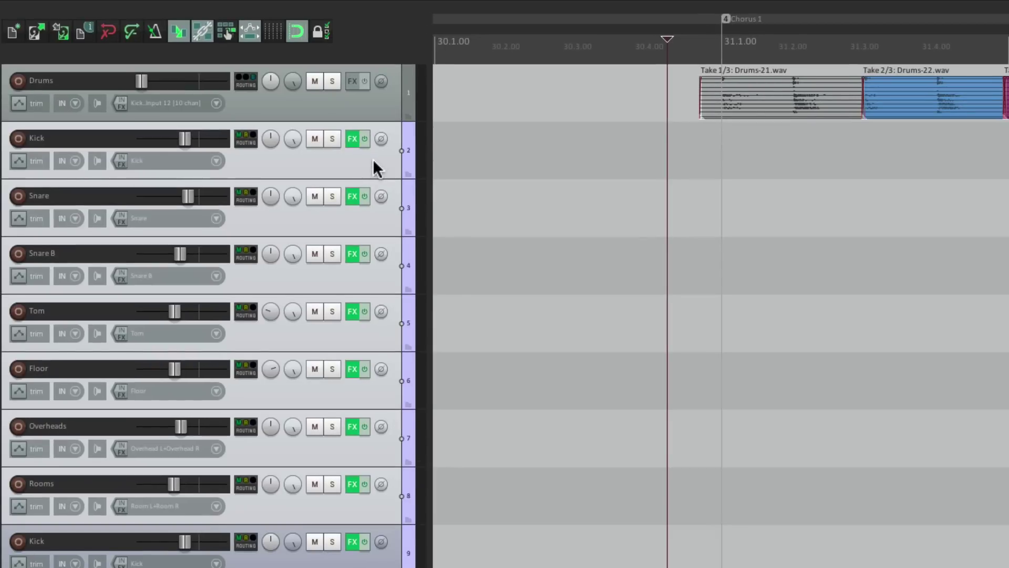
Set the selected tracks to a custom red colour, then reselect Kick through Rooms
right_click(373, 158)
mouse_move(422, 409)
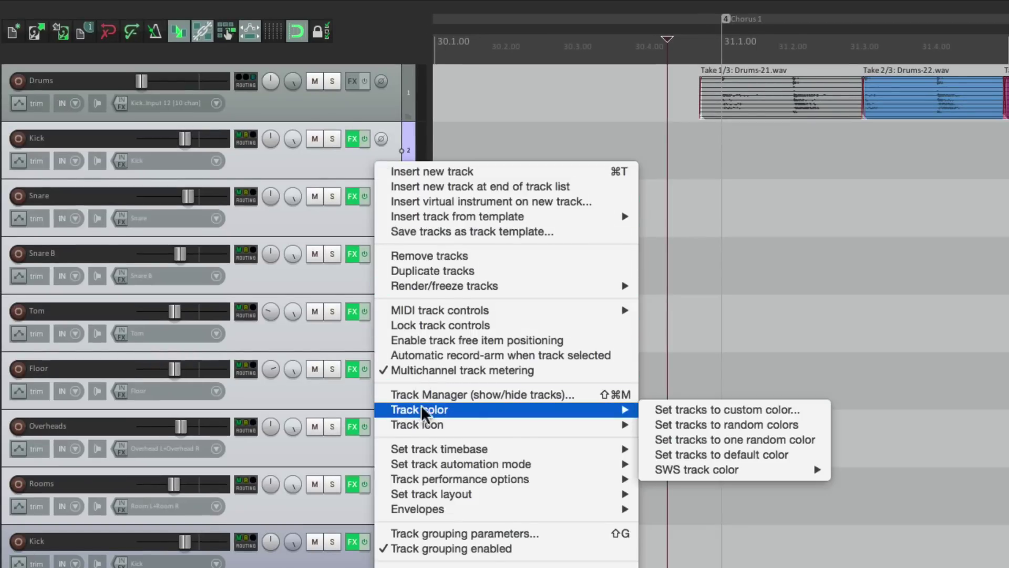
left_click(671, 411)
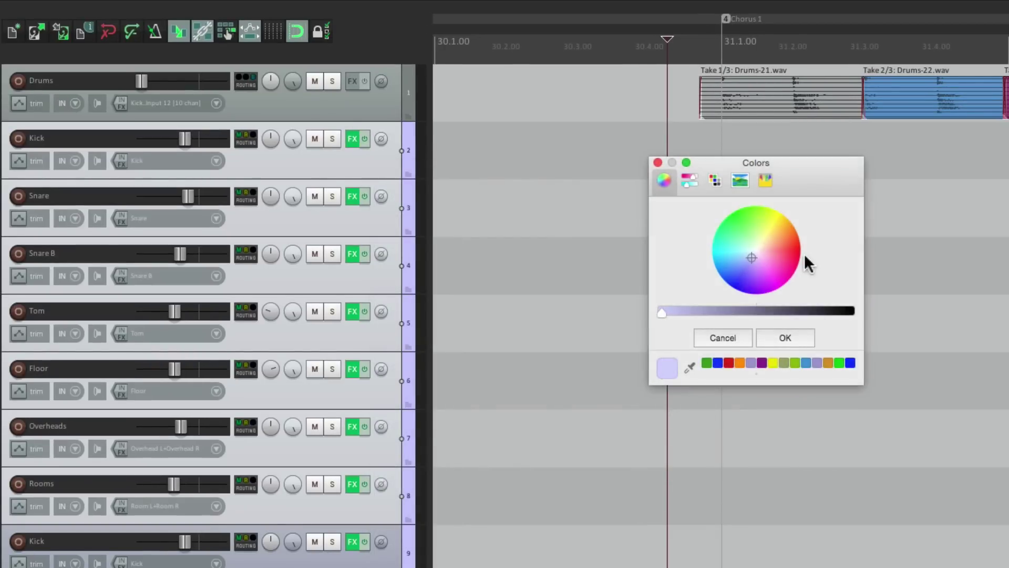
left_click(797, 250)
left_click(789, 336)
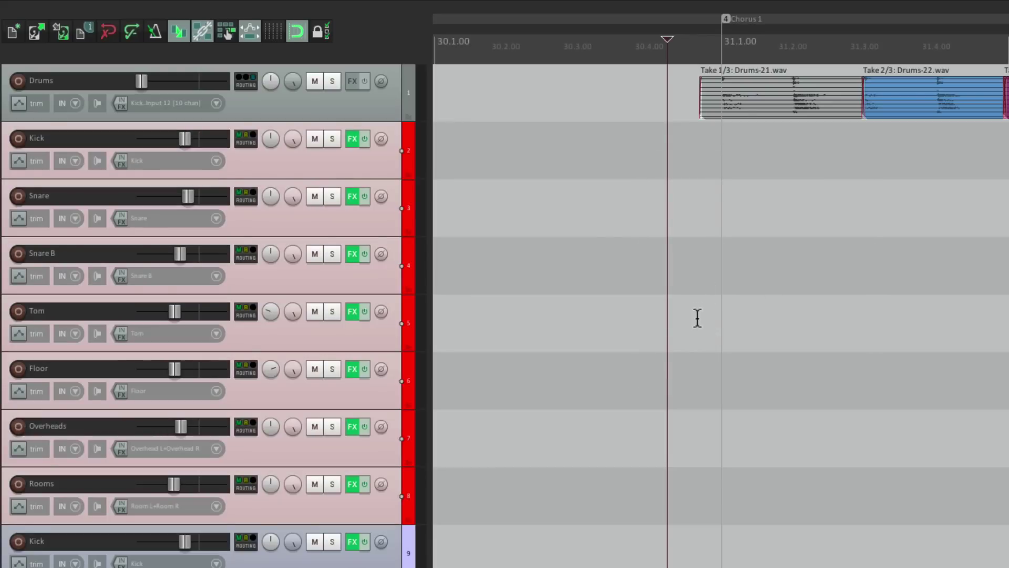
left_click(384, 164)
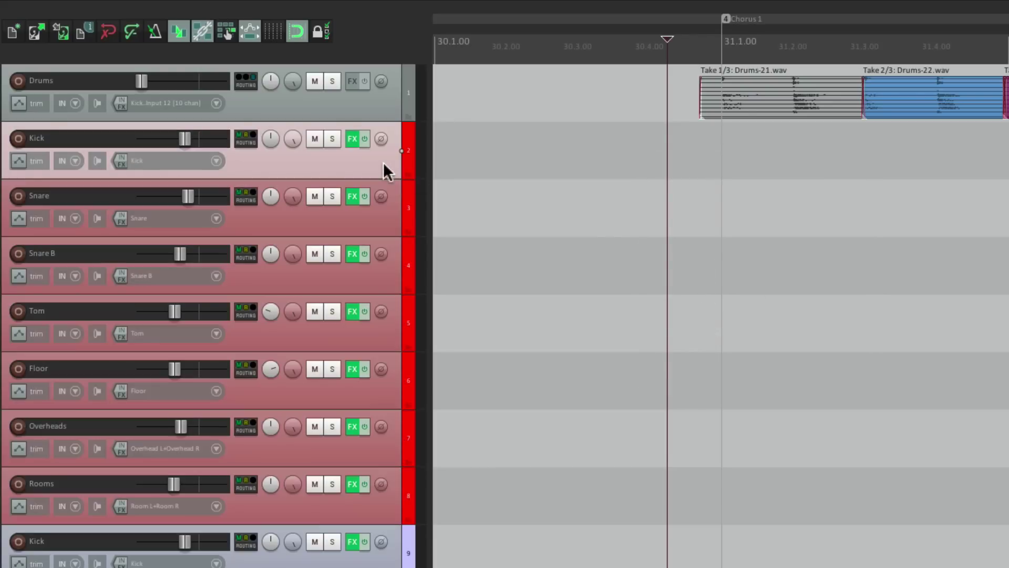
left_click(368, 509, "shift")
Change monitoring on Kick–Rooms and bypass effects on Kick, Tom, Floor, Overheads and Rooms
left_click(99, 157)
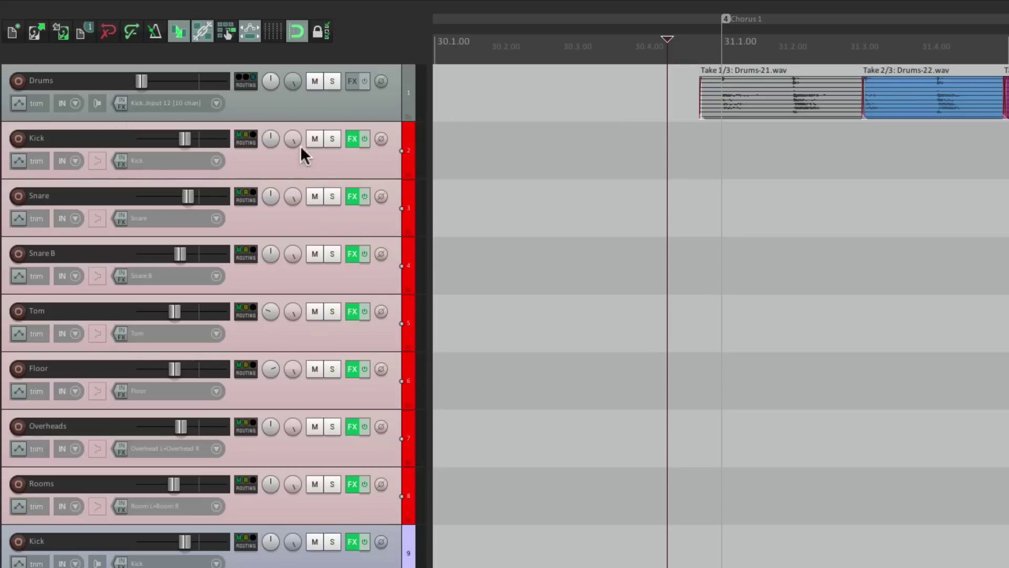
left_click(352, 138, "alt")
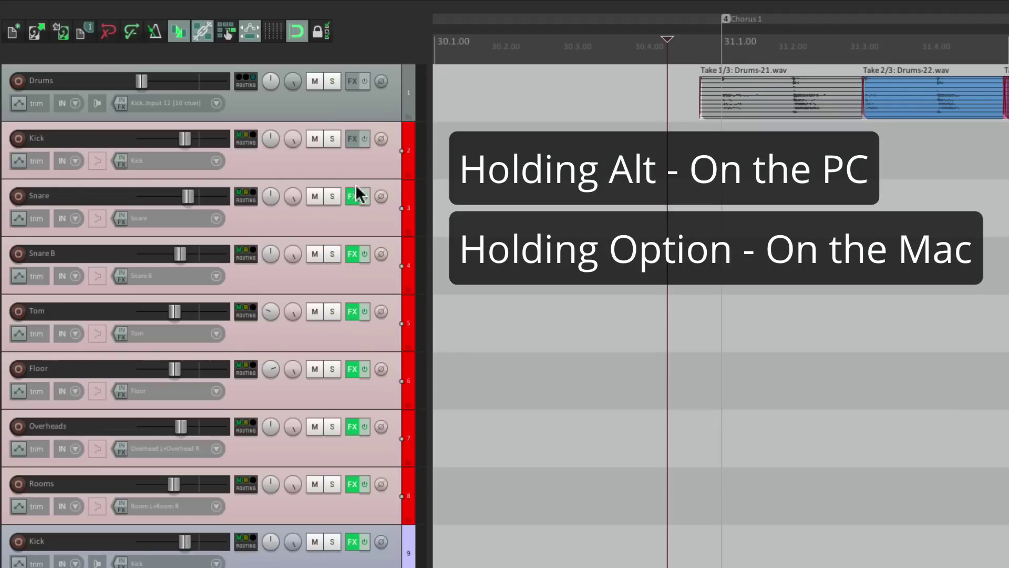
left_click(352, 311, "alt")
left_click(353, 368, "alt")
left_click(353, 427, "alt")
left_click(353, 484, "alt")
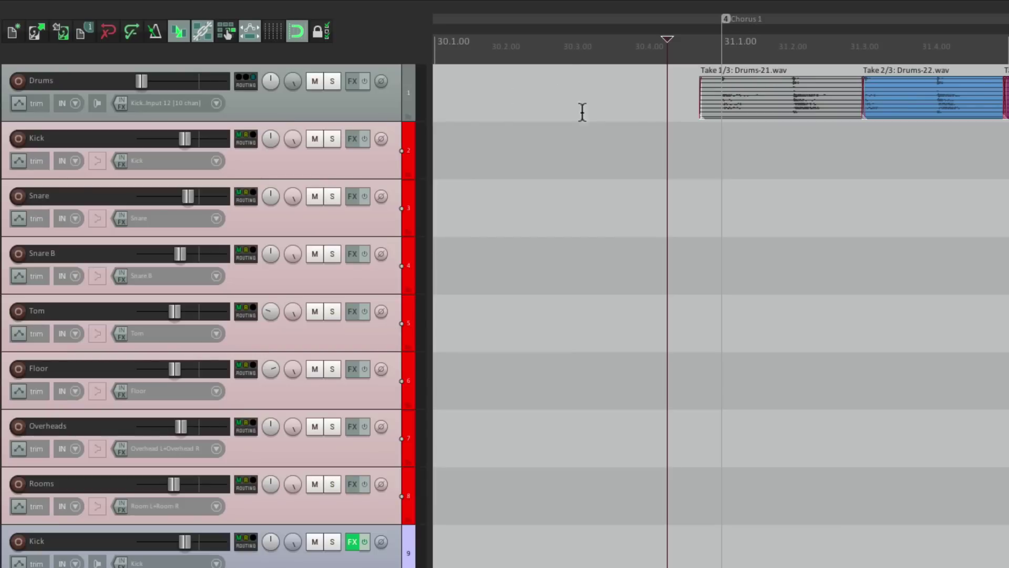
Reset the Floor, Overheads and Rooms track volumes to 0 dB
left_click(592, 139)
scroll(185, 140, "up", 5)
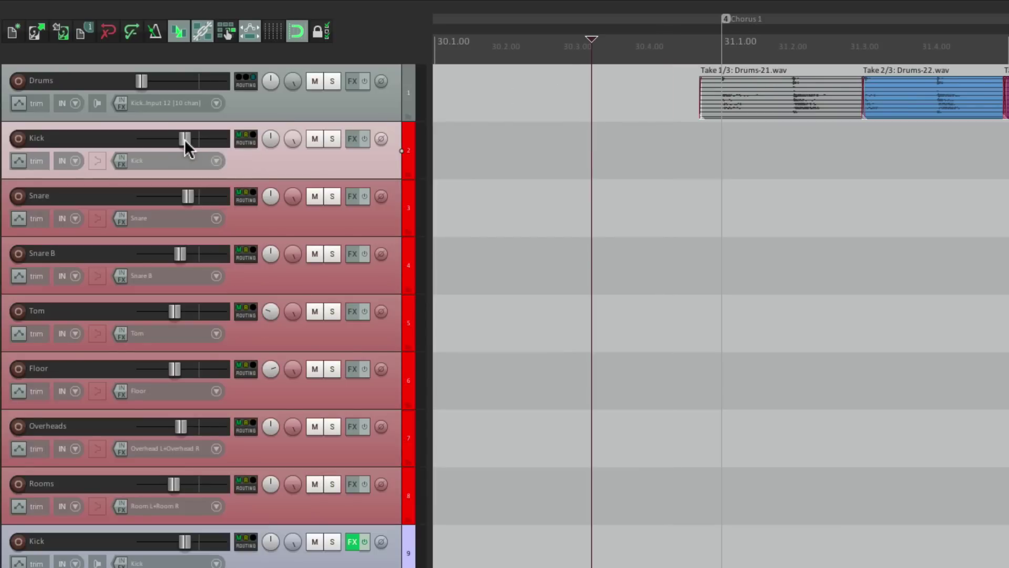
double_click(174, 368)
double_click(176, 423)
double_click(174, 483)
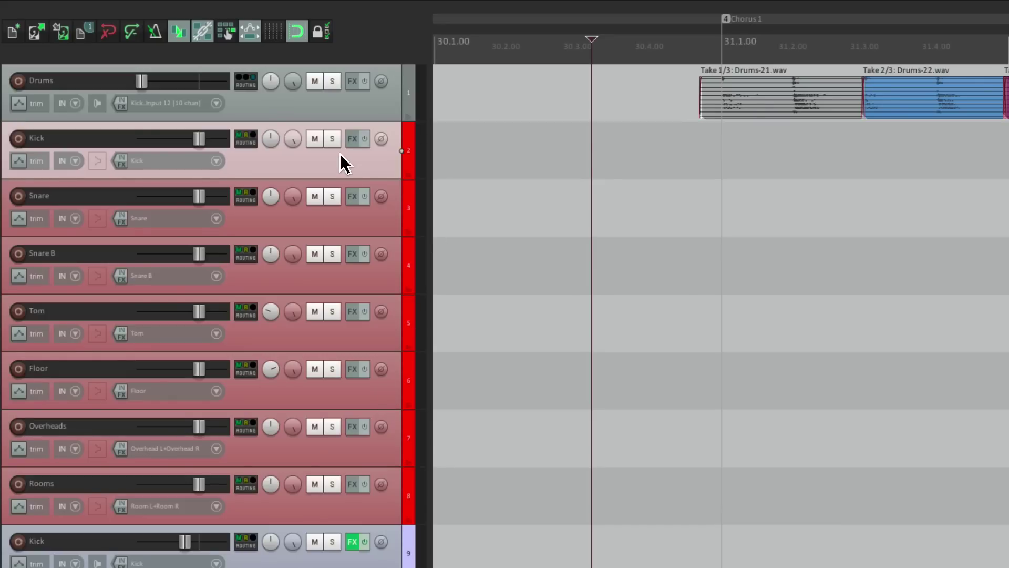
Set Kick through Floor to record their output in mono
left_click(263, 393, "shift")
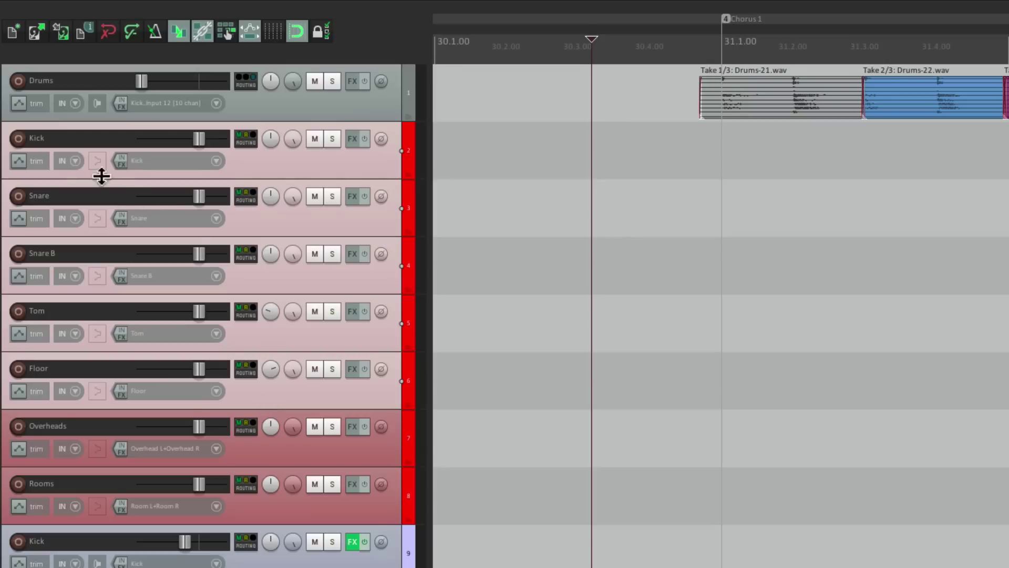
left_click(76, 160)
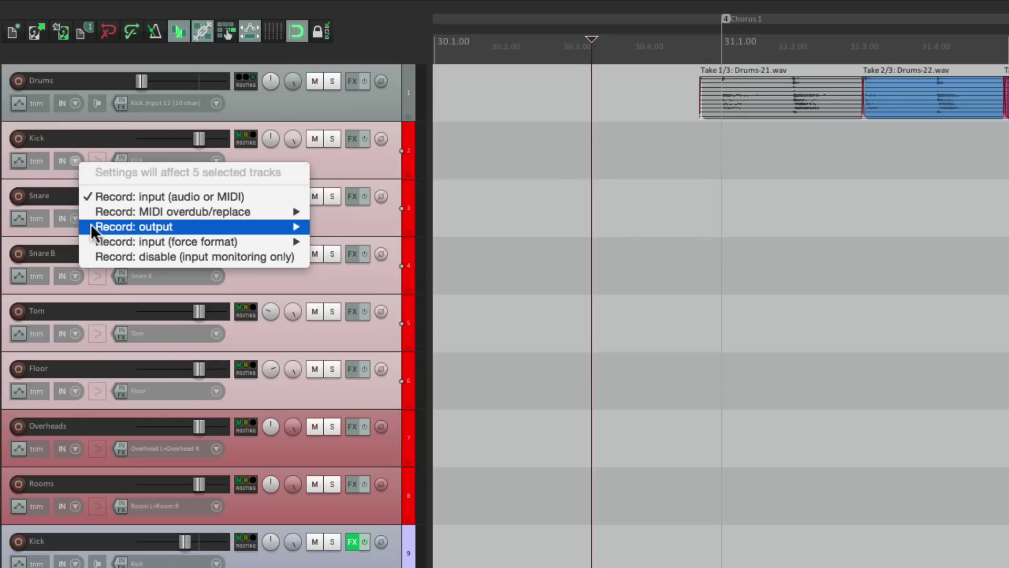
mouse_move(91, 227)
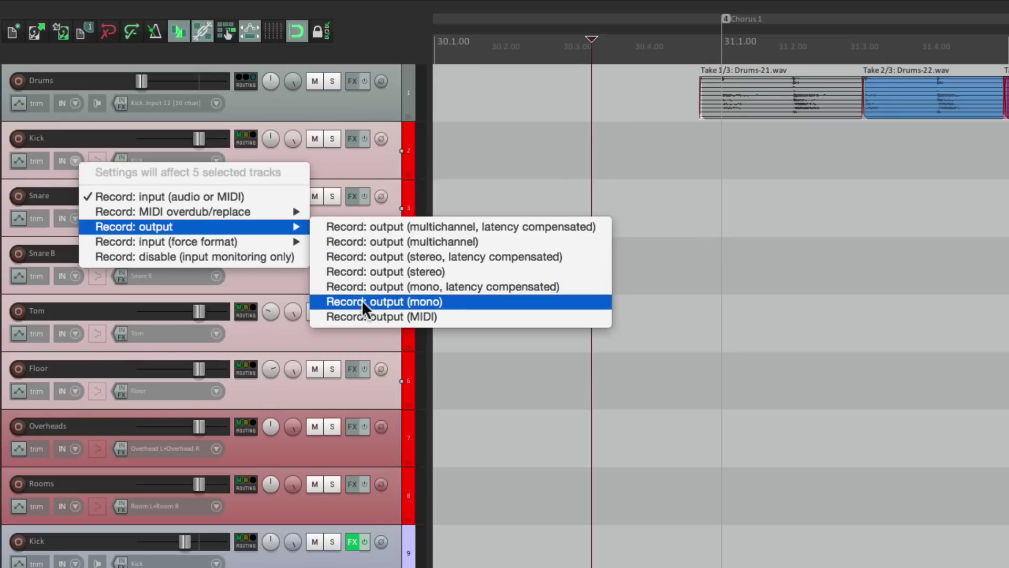
left_click(334, 304)
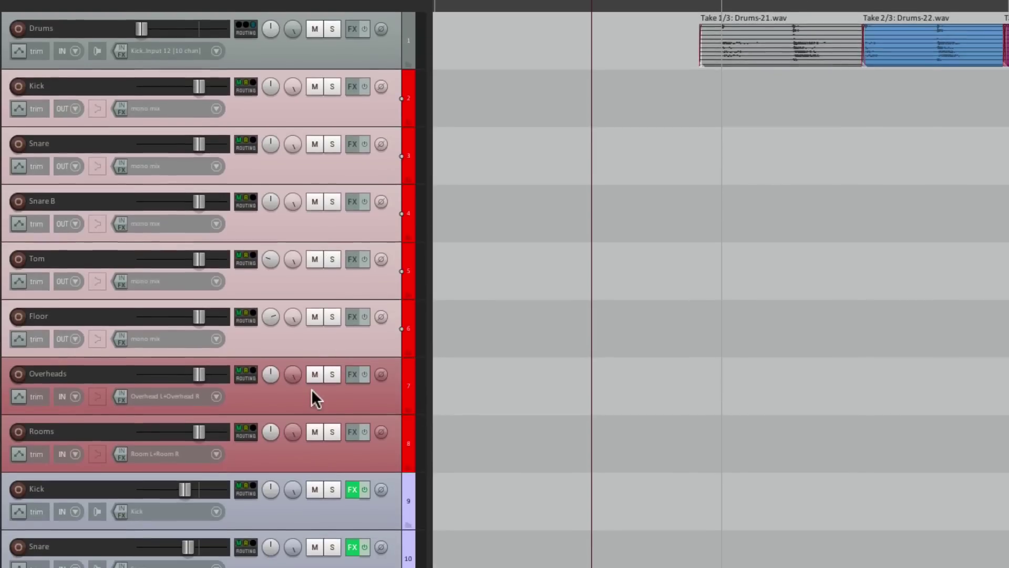
Set Overheads and Rooms to record their output in stereo
left_click(310, 395)
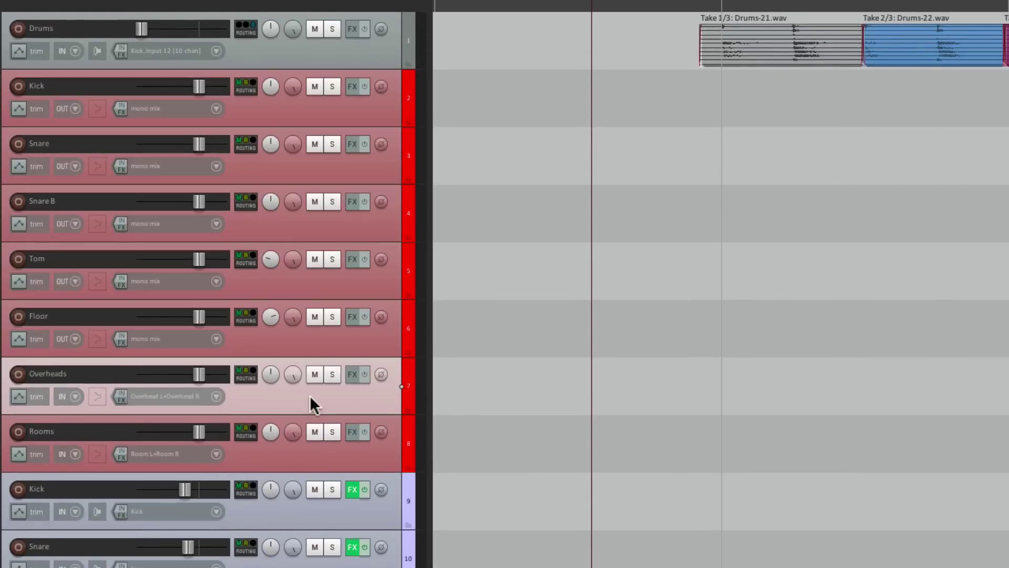
left_click(327, 449, "ctrl")
left_click(74, 392)
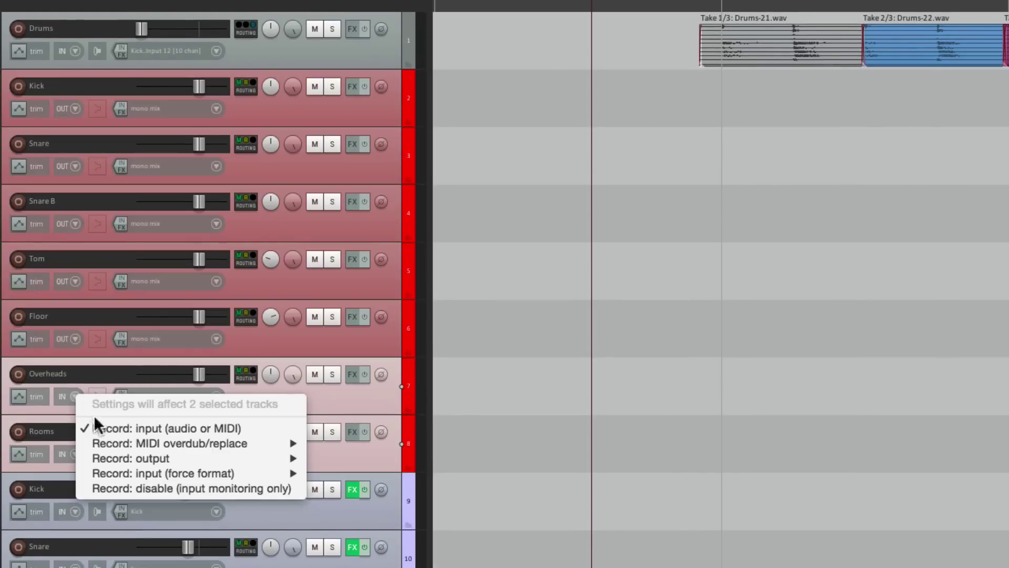
mouse_move(98, 458)
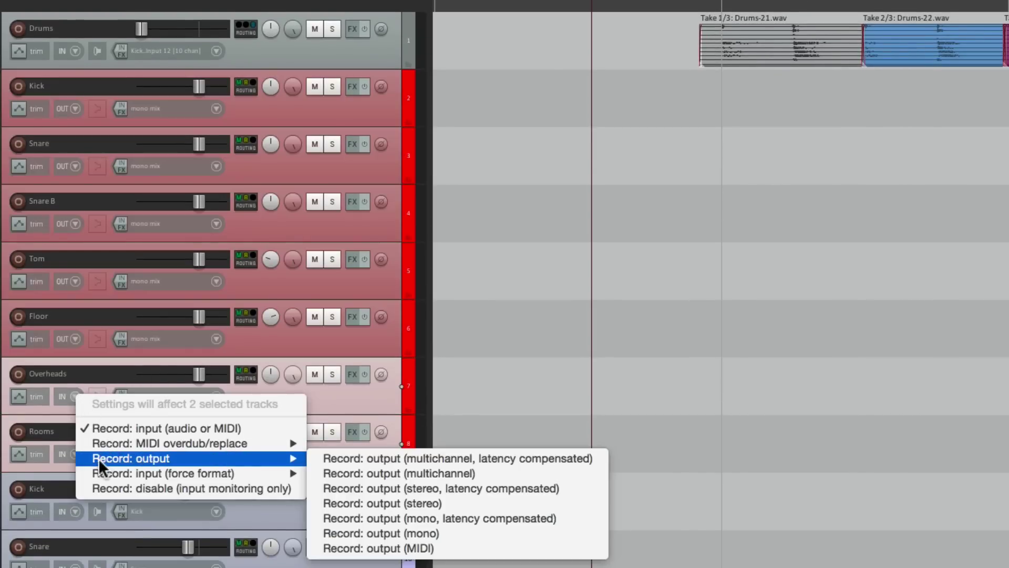
left_click(377, 503)
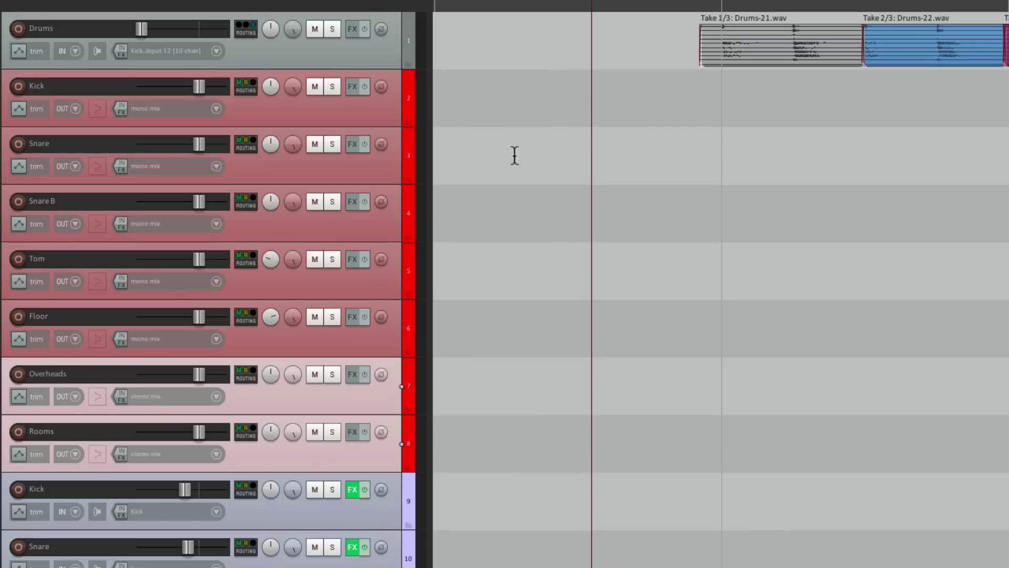
Remove the master send from tracks Kick through Rooms
left_click(391, 119)
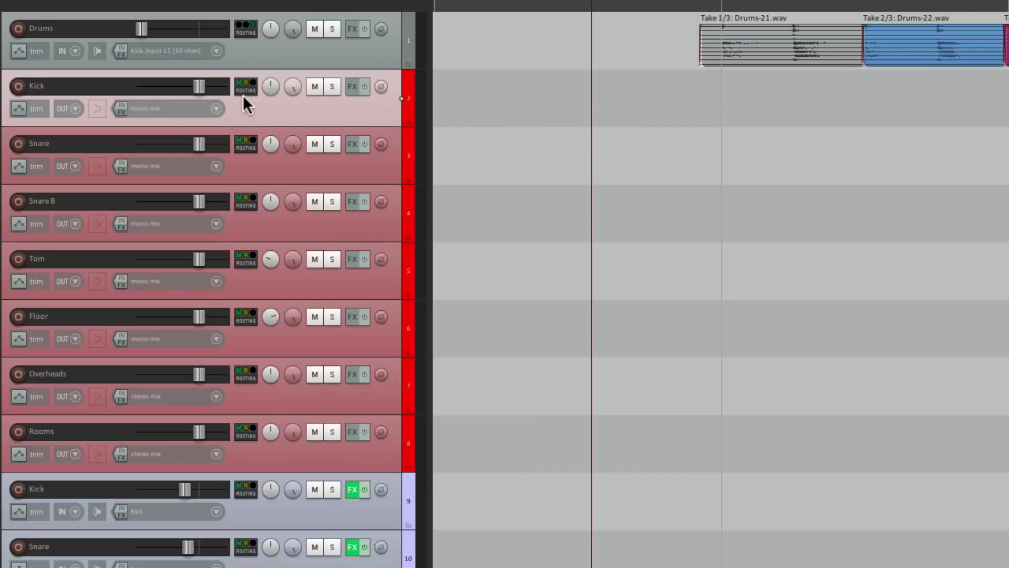
left_click(361, 449, "shift")
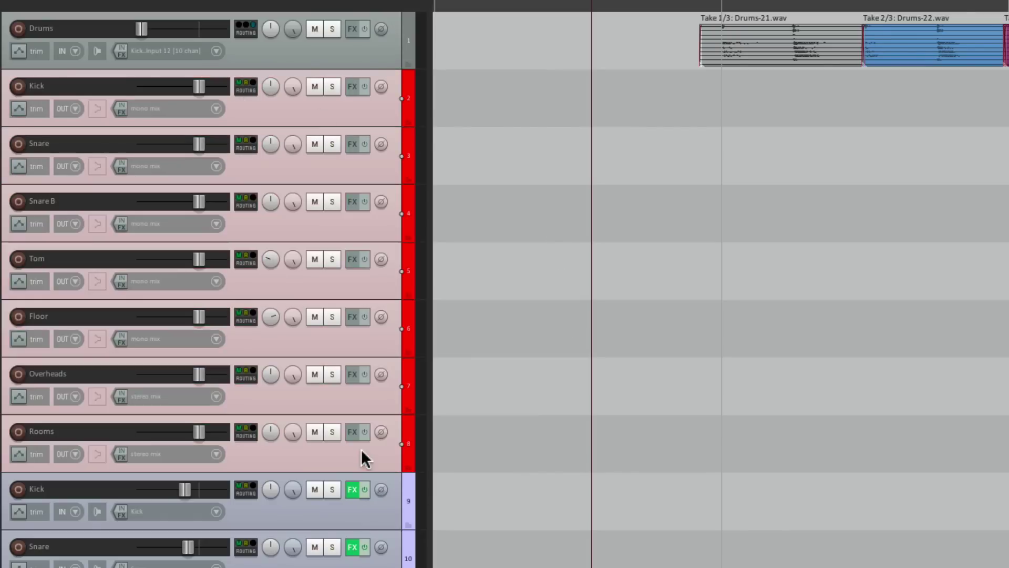
left_click(243, 91, "alt")
Arm tracks Kick through Rooms for recording
left_click(680, 86)
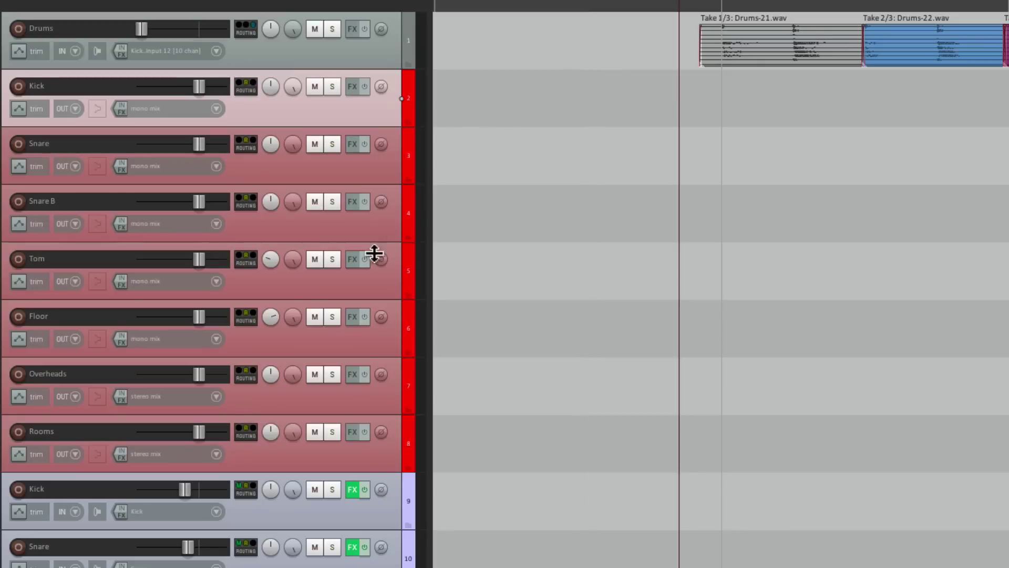
left_click(361, 454, "shift")
left_click(19, 86)
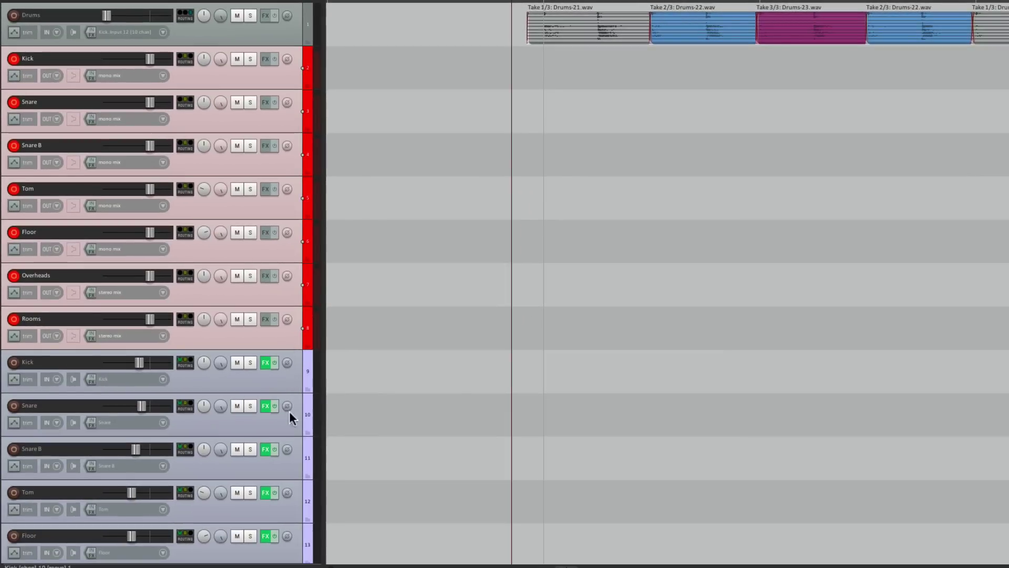
scroll(289, 439, "down", 3)
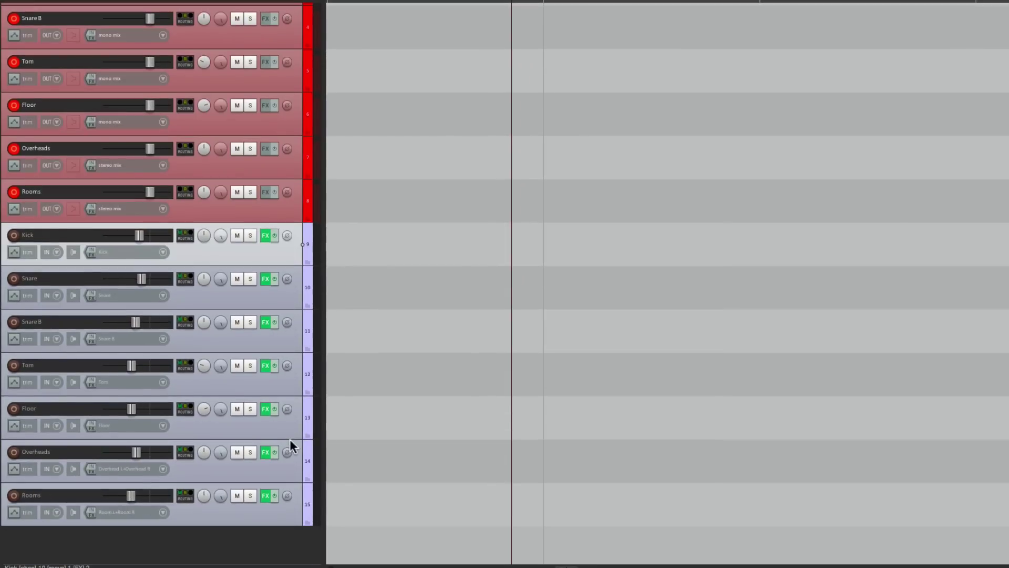
left_click(284, 513, "shift")
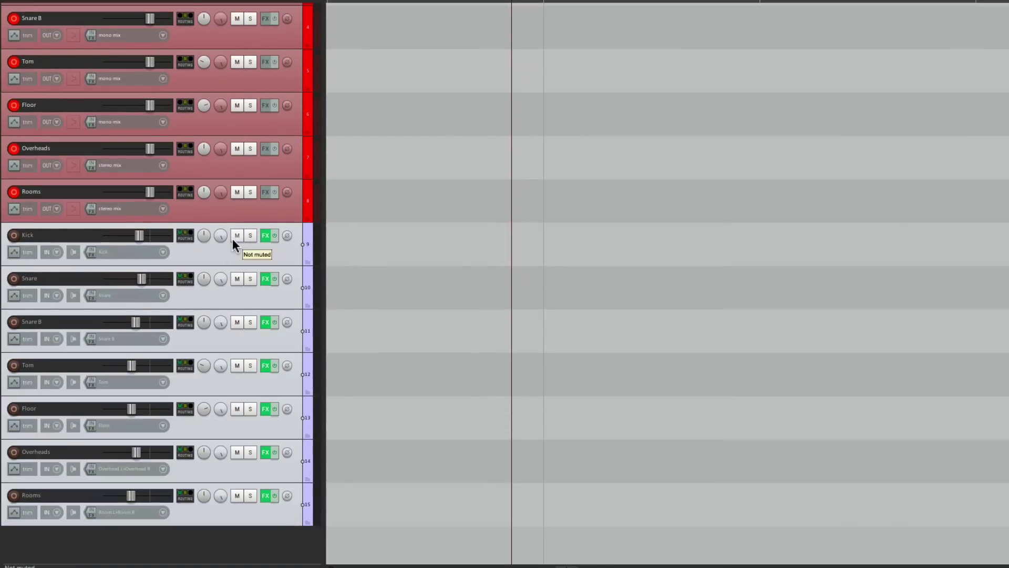
left_click(235, 236)
scroll(445, 342, "up", 3)
left_click(286, 79)
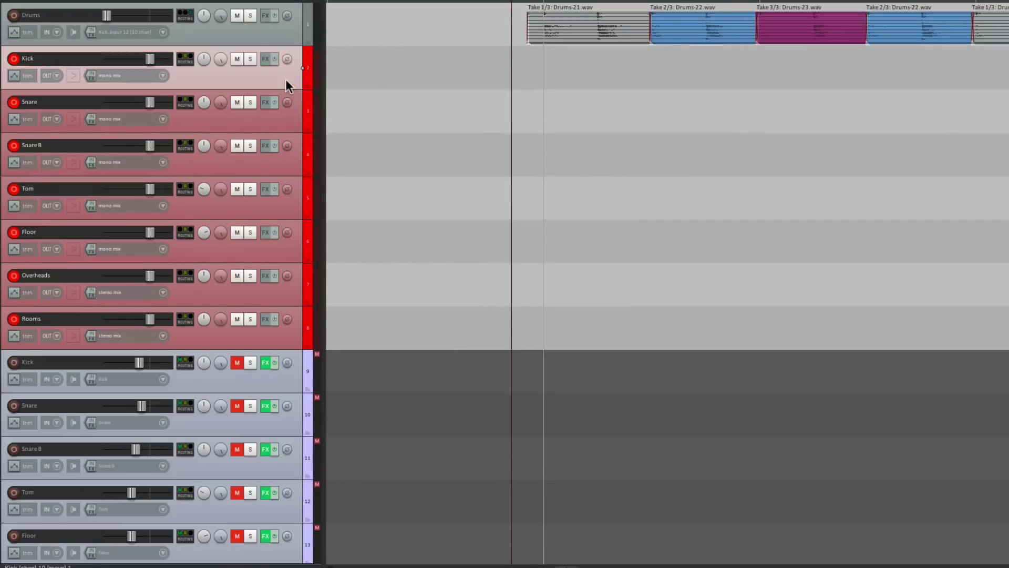
left_click(298, 327, "shift")
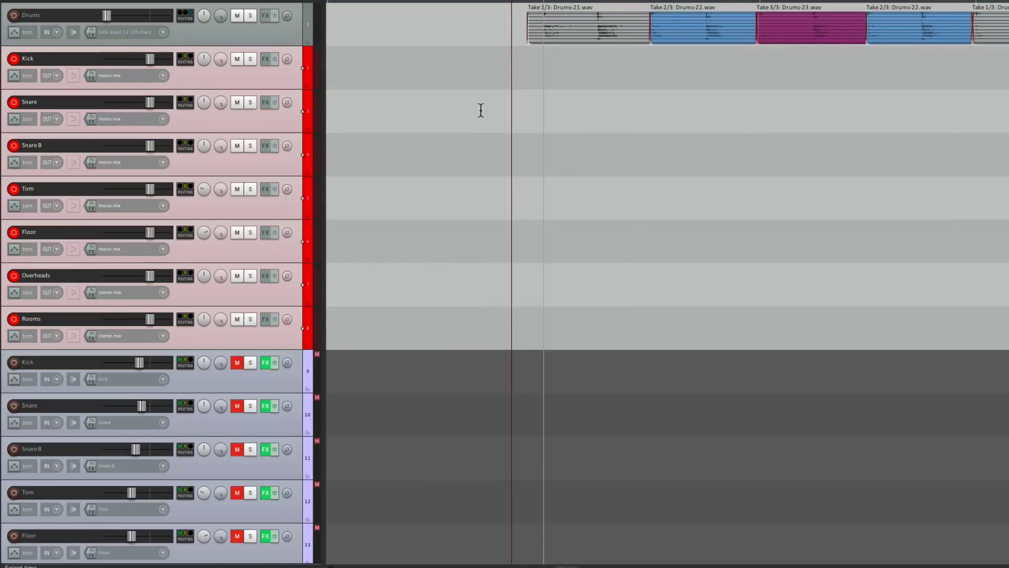
key("ctrl+r")
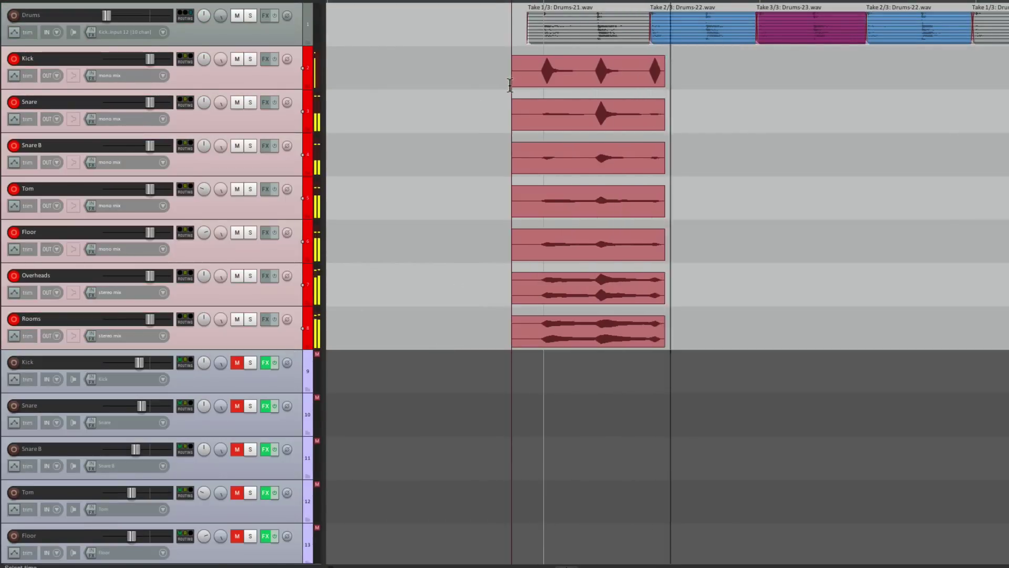
key("space")
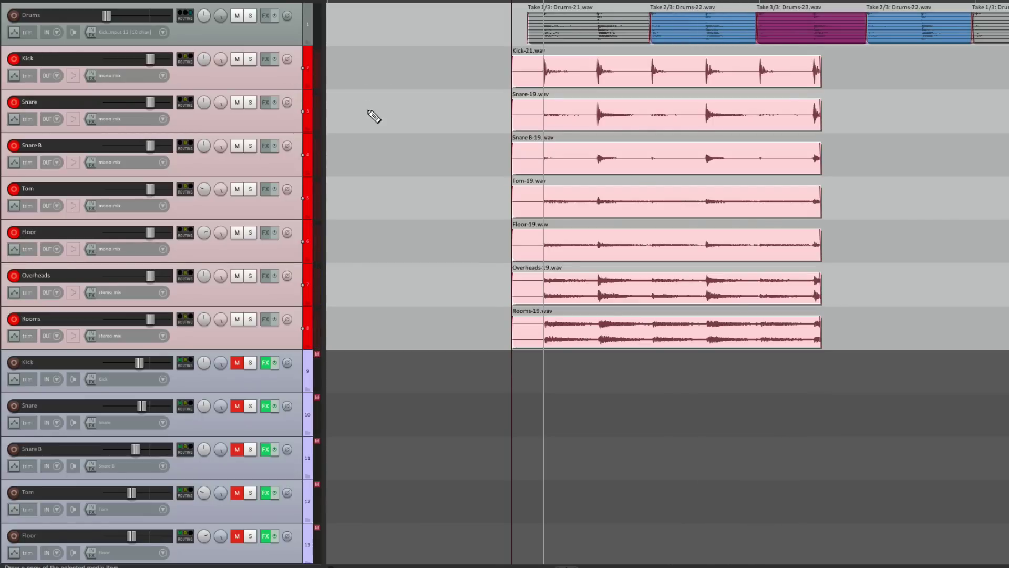
key("Delete")
left_click(285, 374)
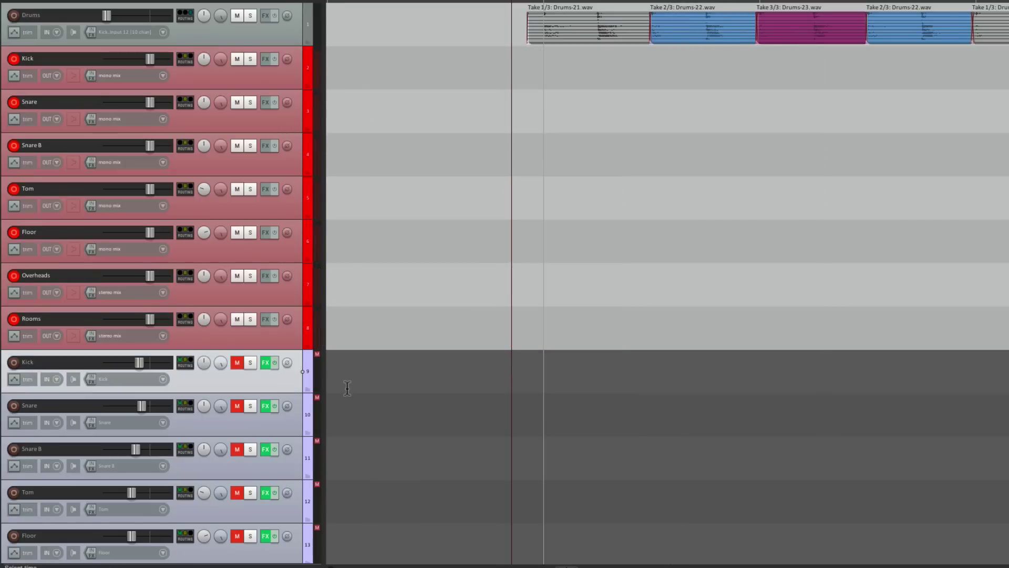
scroll(347, 386, "down", 3)
left_click(286, 518, "shift")
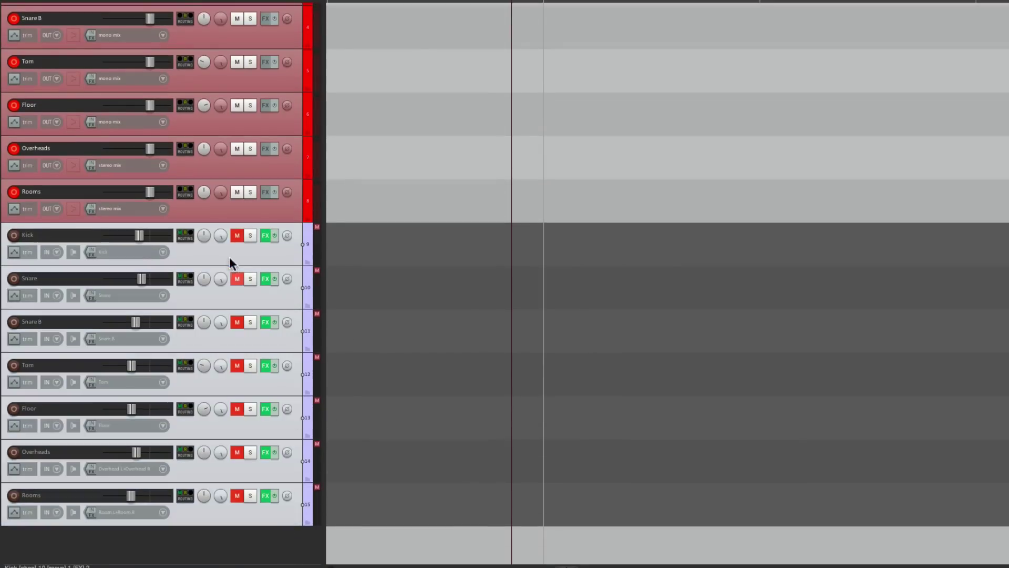
left_click(236, 236)
scroll(457, 311, "up", 3)
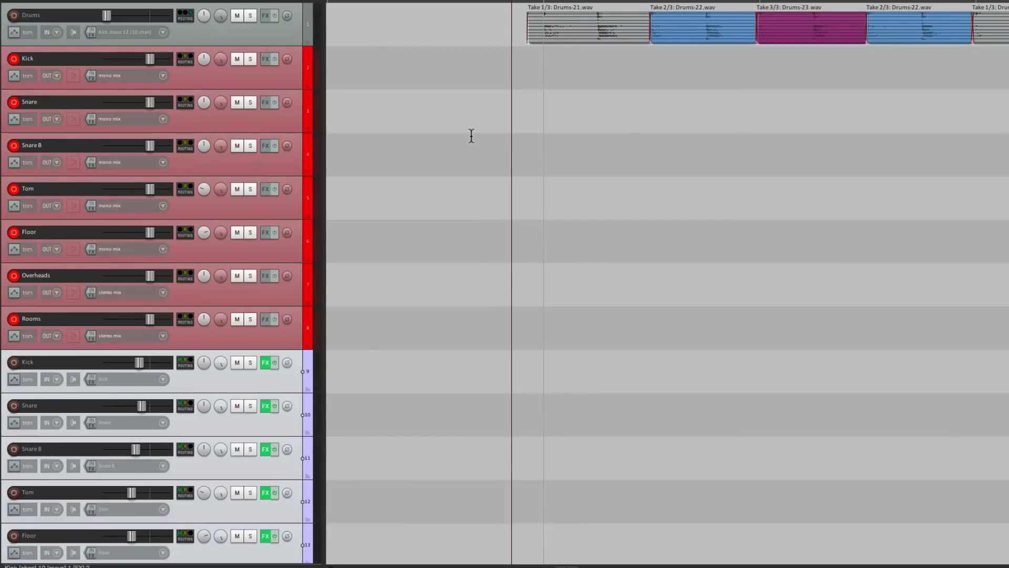
Select Kick through Rooms, record a new drum pass with Ctrl+R, and stop to keep the takes
left_click(290, 74)
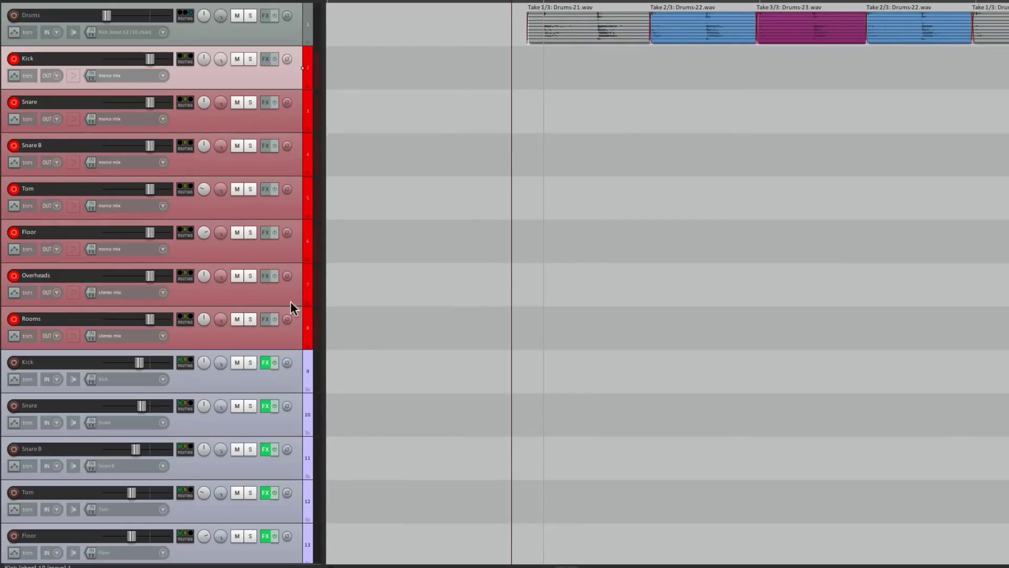
left_click(288, 336, "shift")
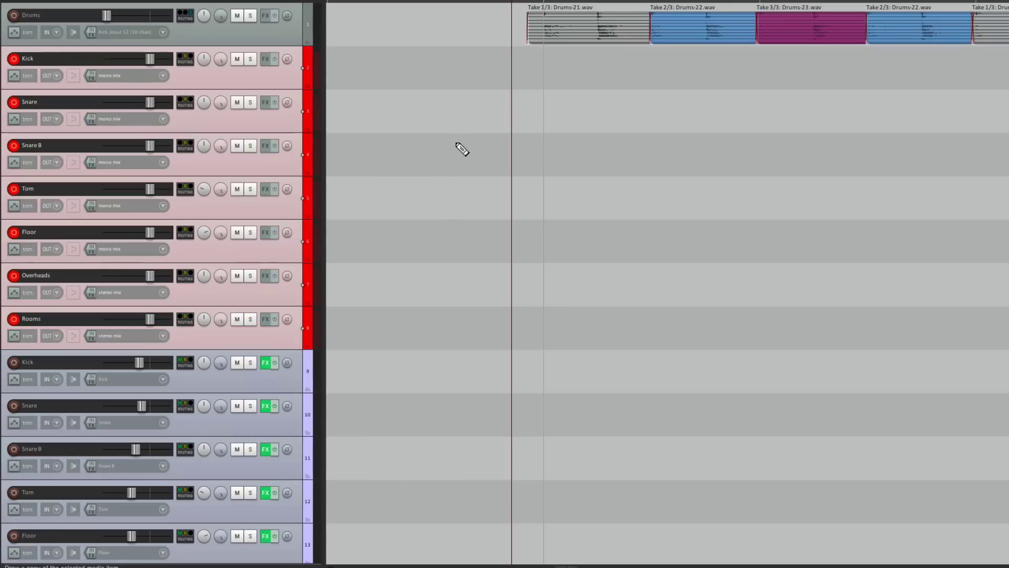
key("ctrl+r")
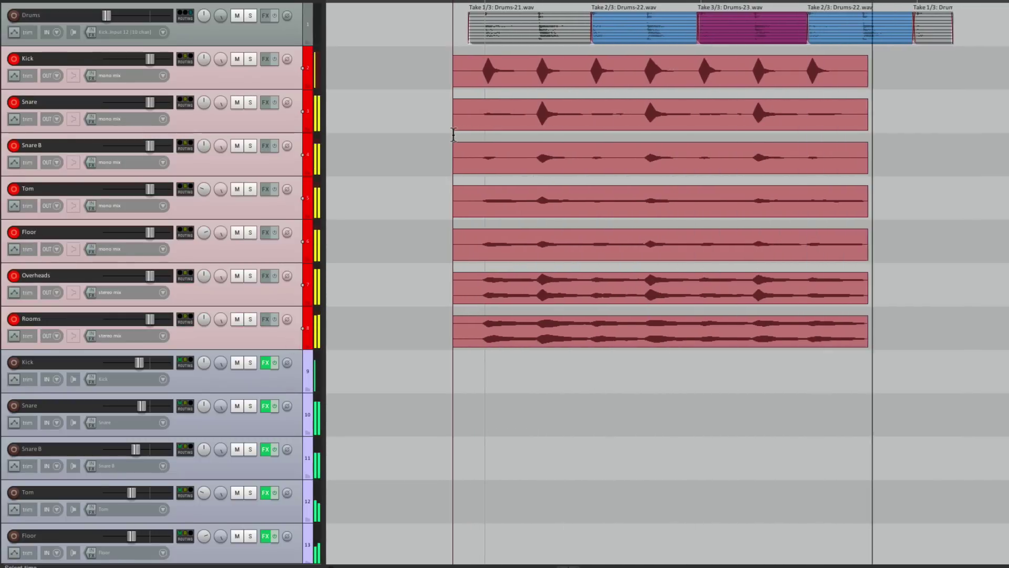
key("space")
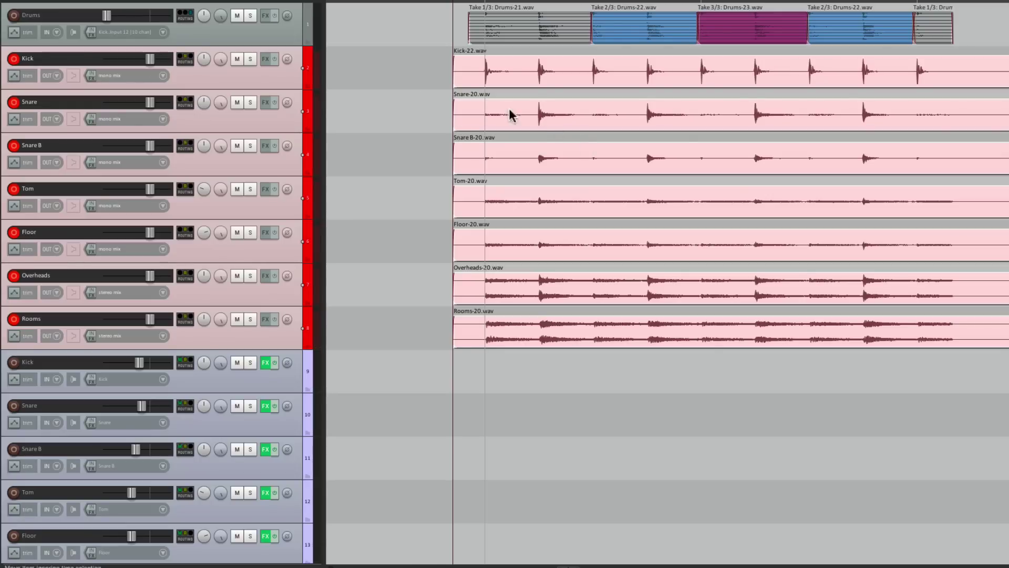
Drag the new recordings down onto the original drum tracks and delete the emptied recording tracks
left_click(294, 80)
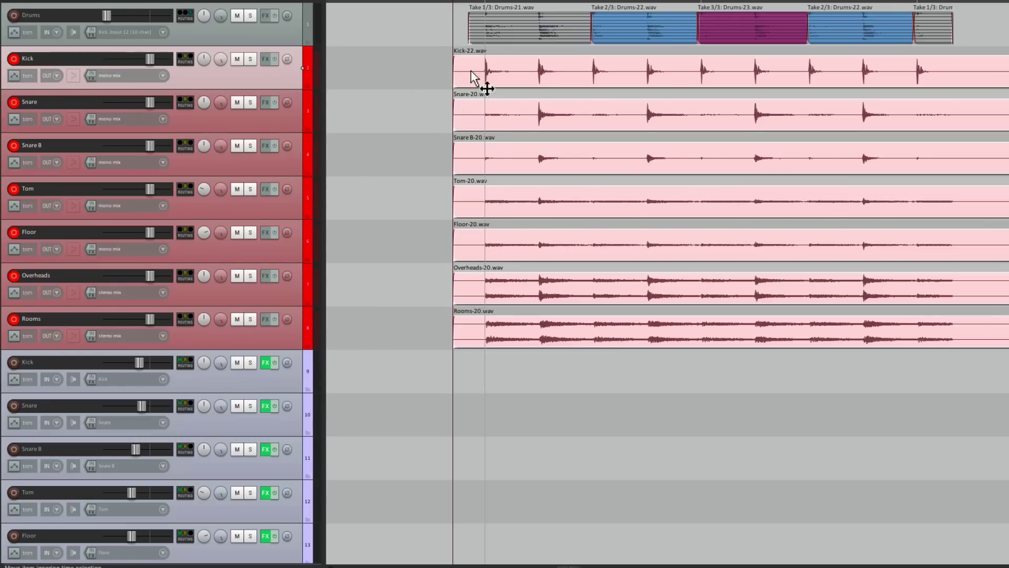
left_click_drag(478, 87, 482, 371)
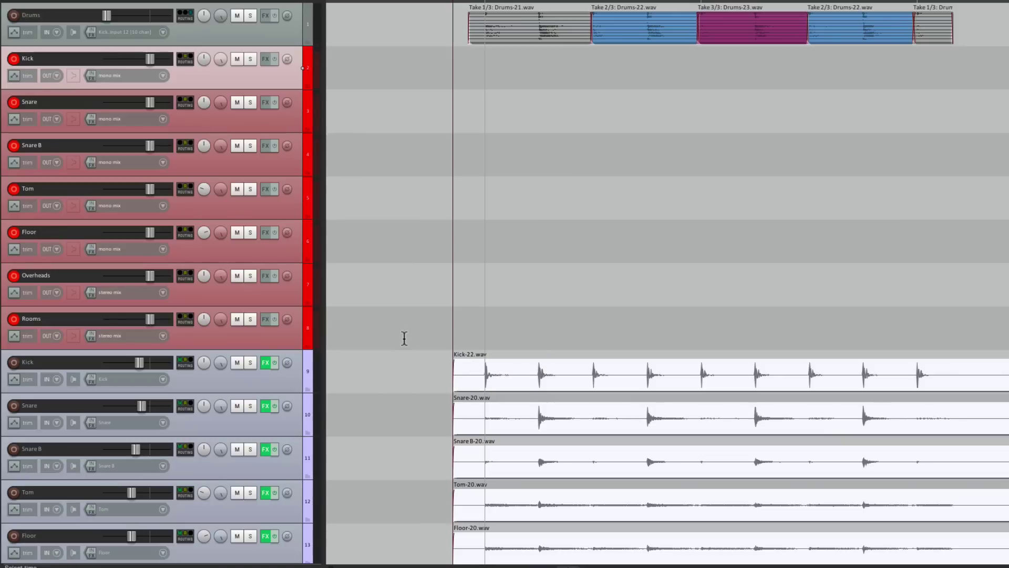
left_click(292, 334, "shift")
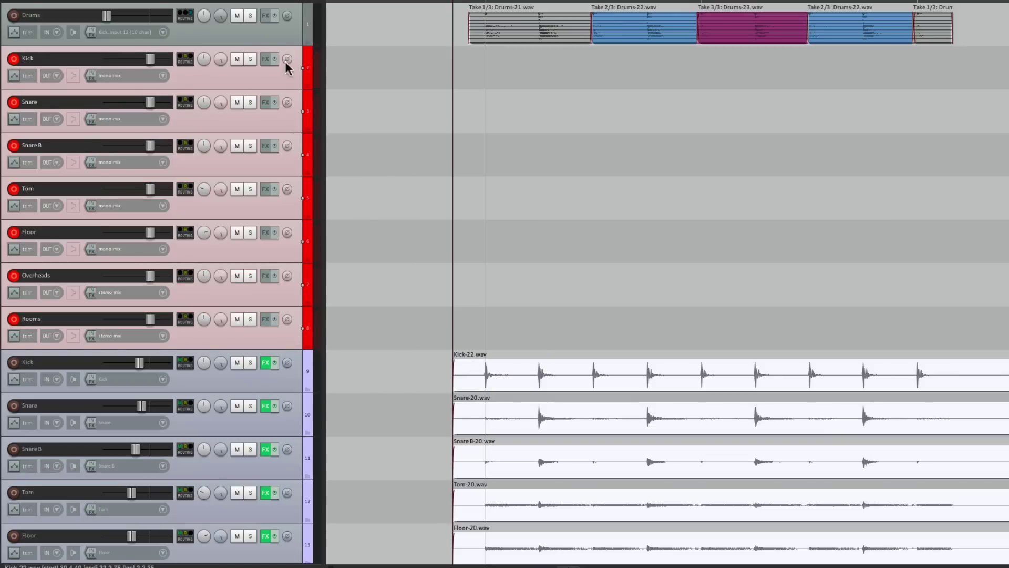
key("Delete")
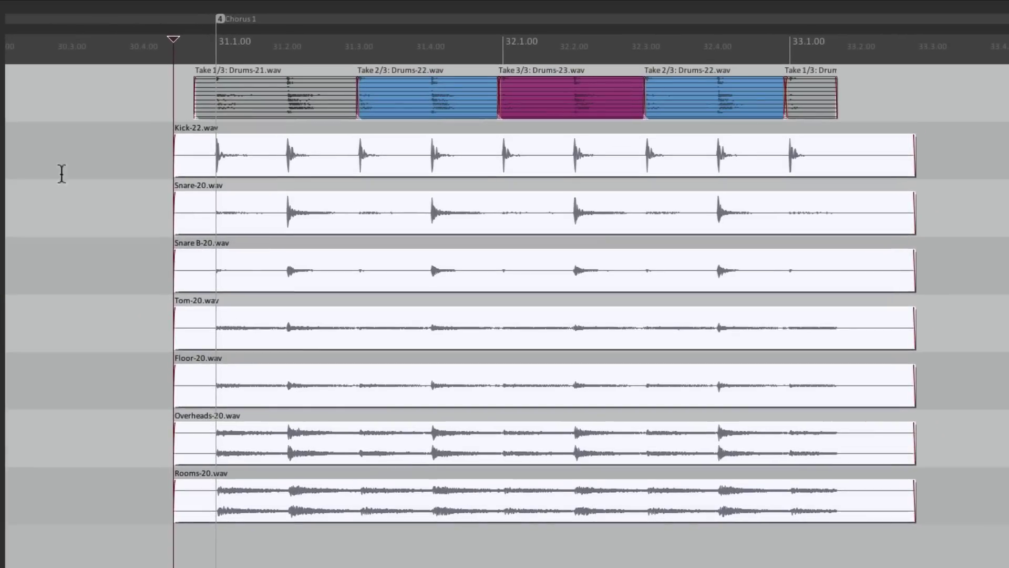
Mute the Drums folder and play back the new recordings from just before them
left_click(435, 70)
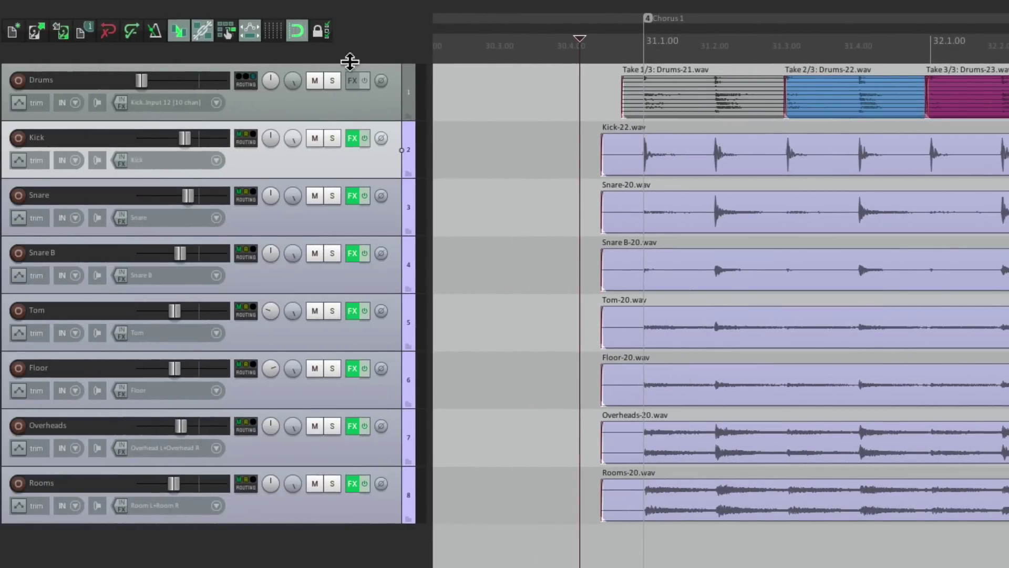
left_click(315, 80)
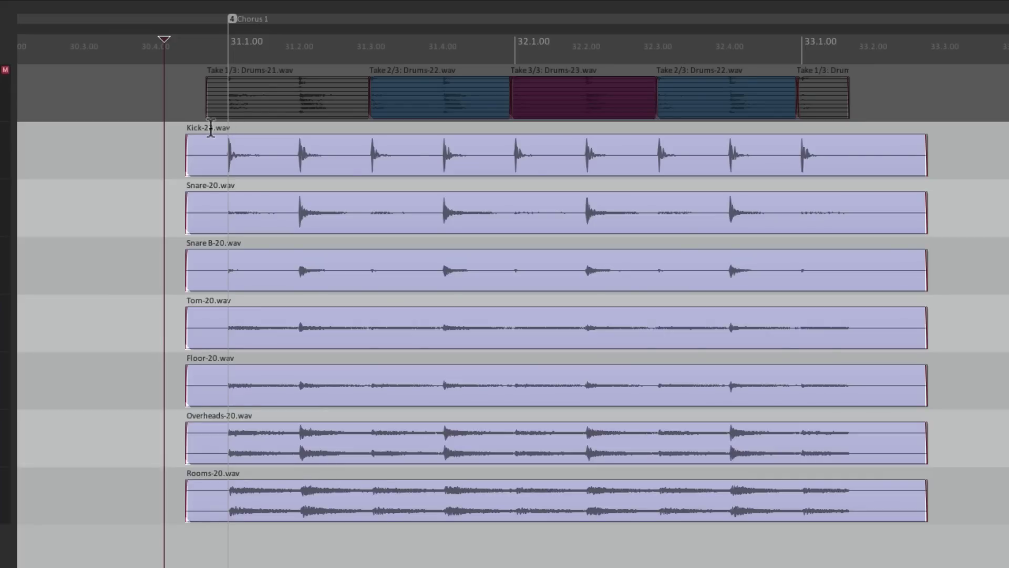
key("space")
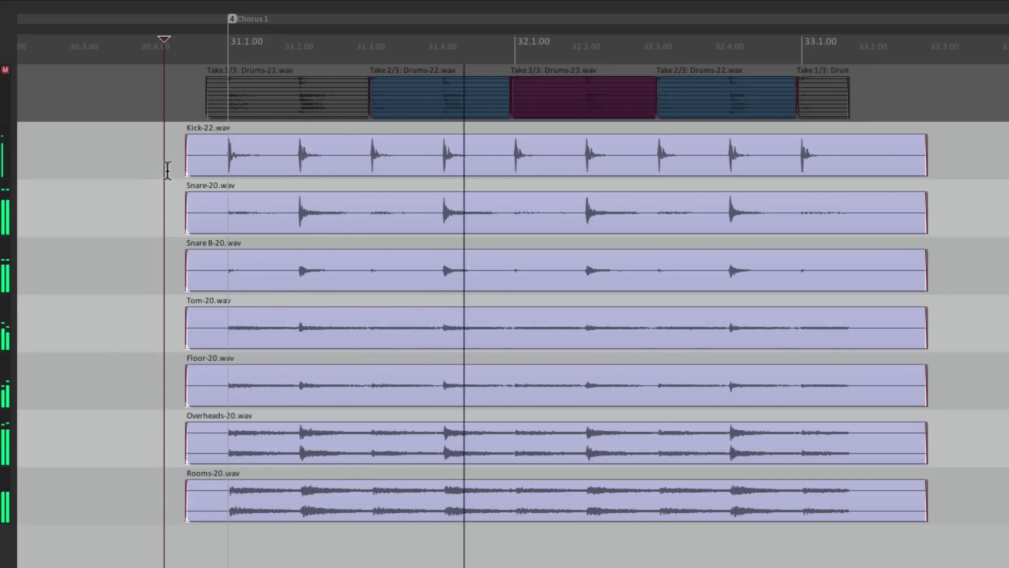
key("space")
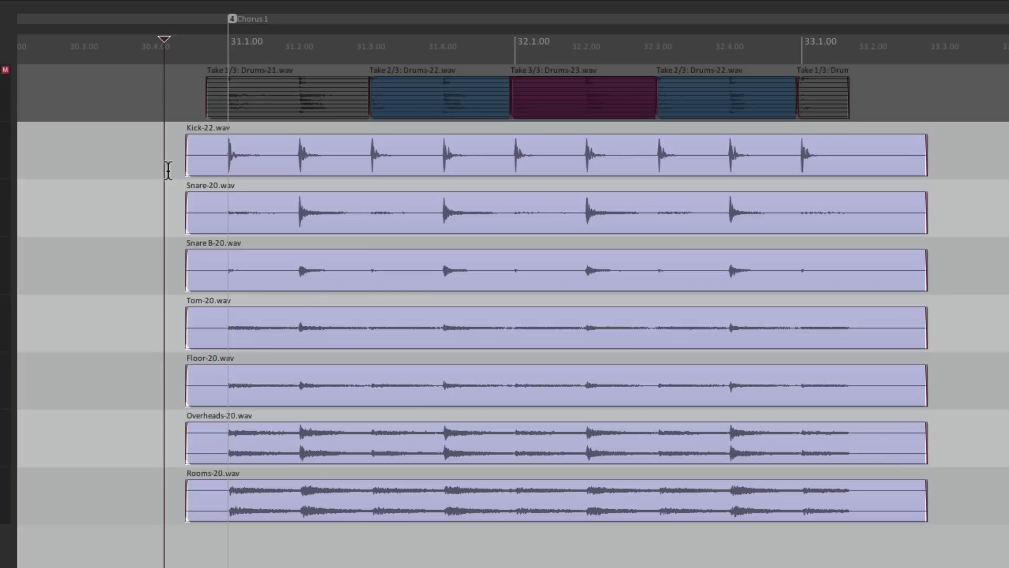
Split Tom into three parts, lowering the first to -13.0 dB and the last to -7.80 dB
left_click(287, 313)
key("alt+x")
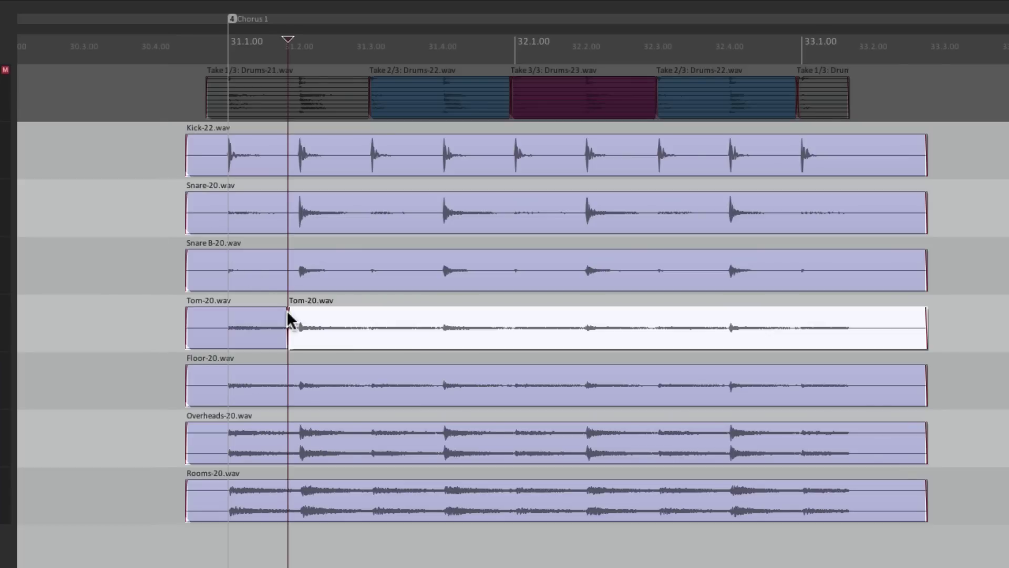
left_click(430, 318)
key("alt+x")
left_click_drag(499, 311, 503, 332)
left_click_drag(267, 308, 263, 341)
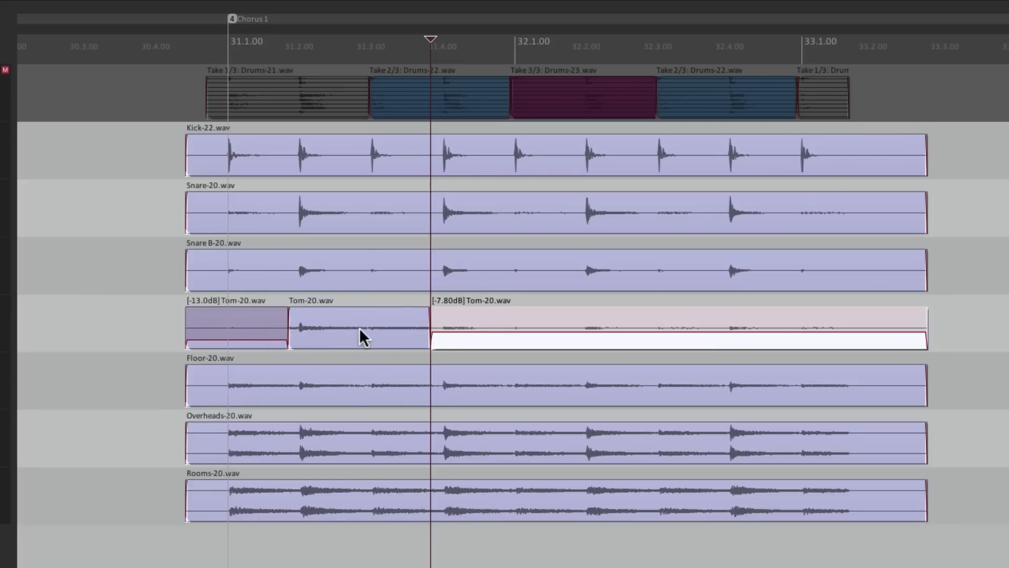
Lower Floor's volume envelope, raise it around one hit with two points, and unmute Drums
left_click(493, 374)
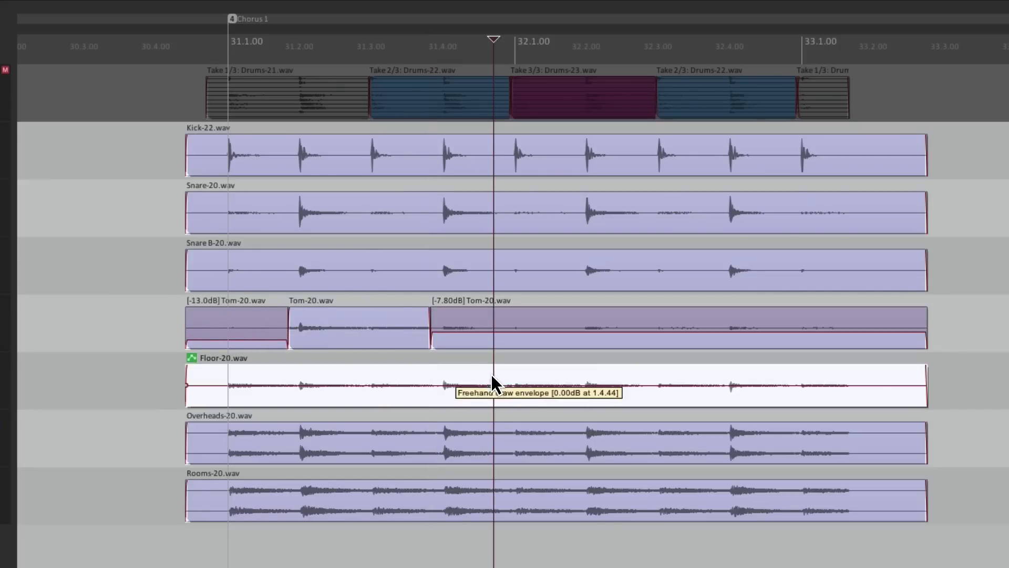
left_click_drag(435, 374, 499, 435)
left_click(430, 397)
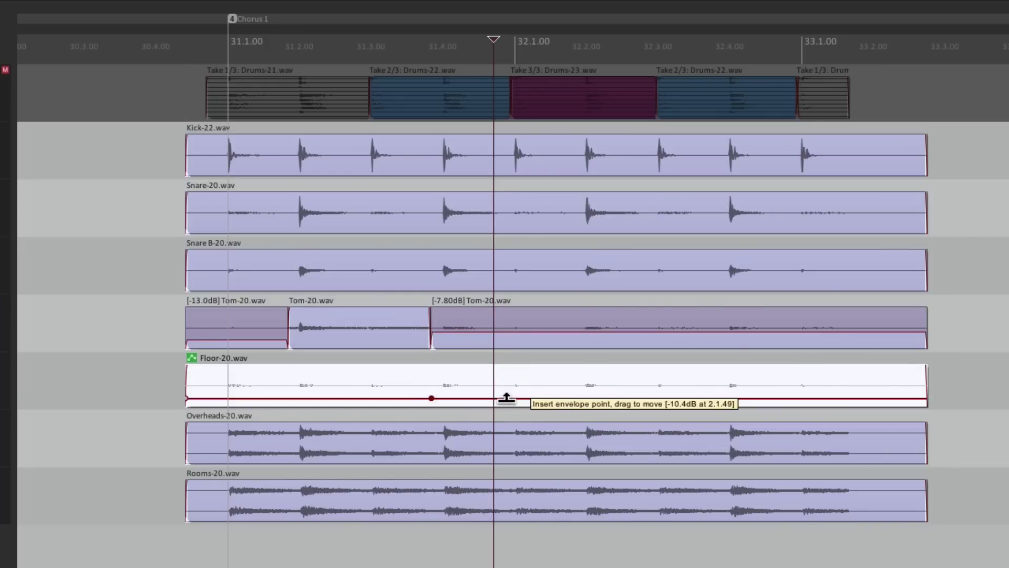
left_click(508, 398)
left_click_drag(473, 398, 469, 290)
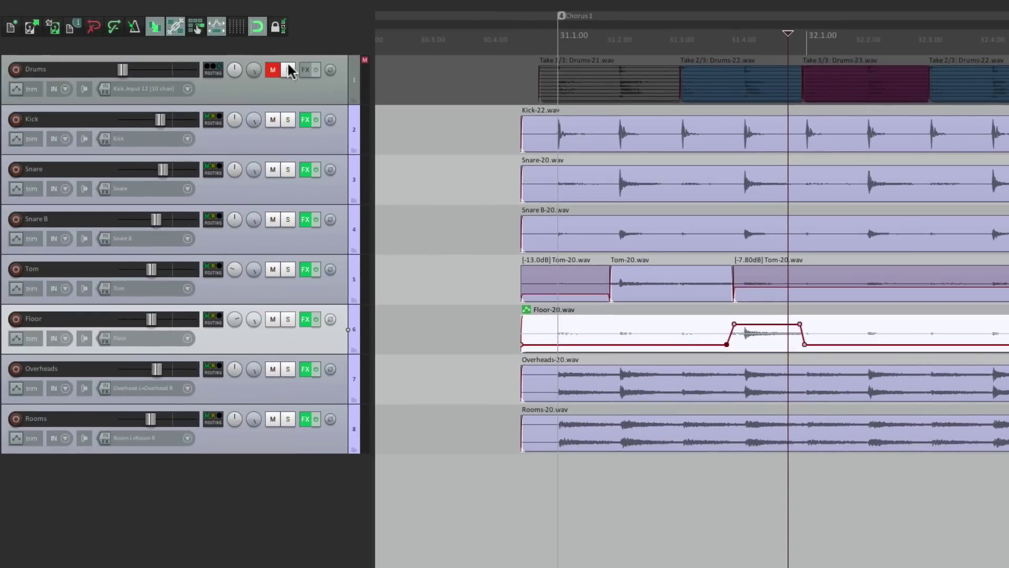
left_click(273, 69)
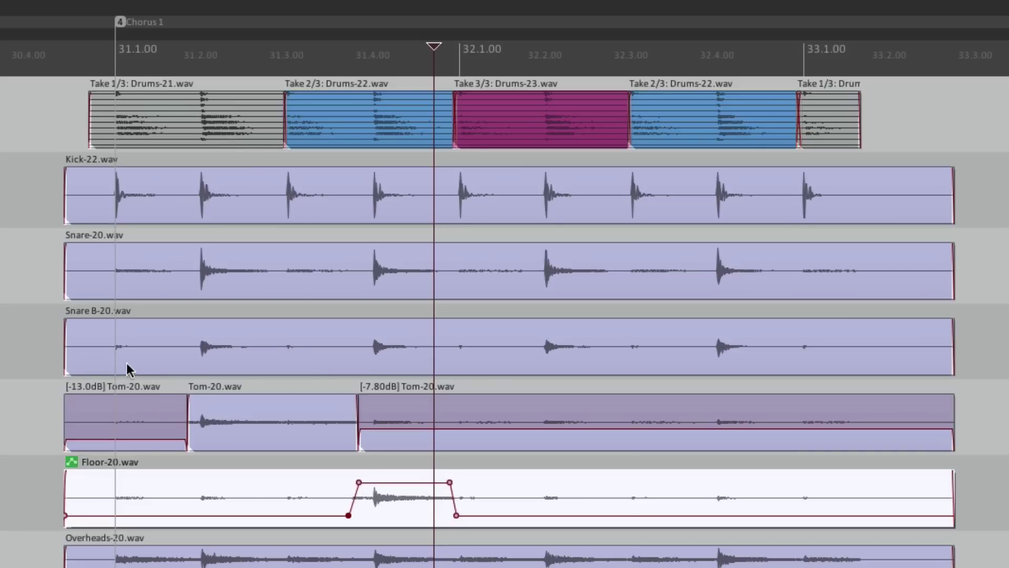
Split Snare B at eight cut points around its main hits
left_click(183, 349)
key("s")
left_click(265, 344)
key("s")
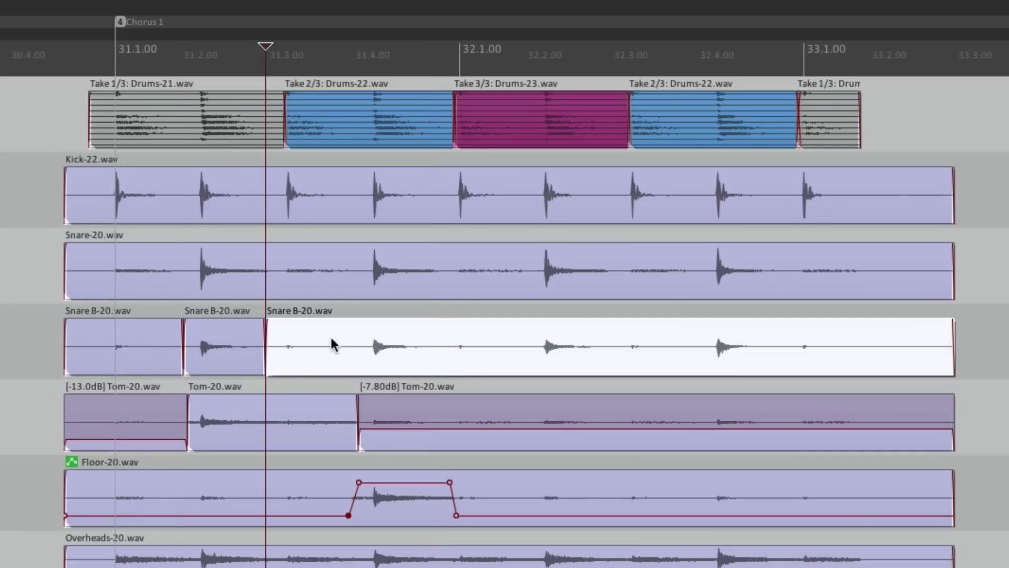
left_click(353, 345)
key("s")
left_click(438, 343)
key("s")
left_click(530, 344)
key("s")
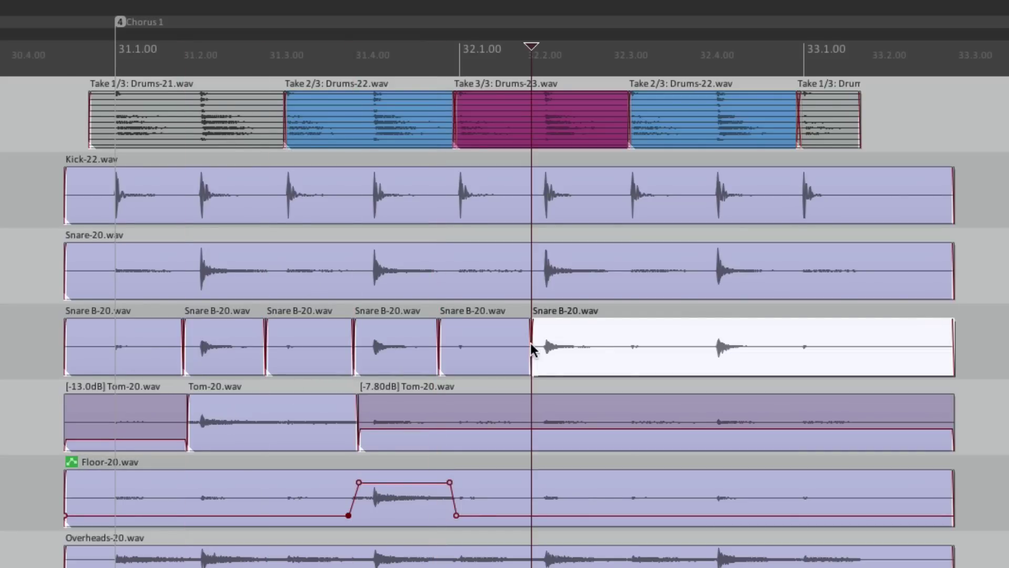
left_click(604, 344)
key("s")
left_click(703, 345)
key("s")
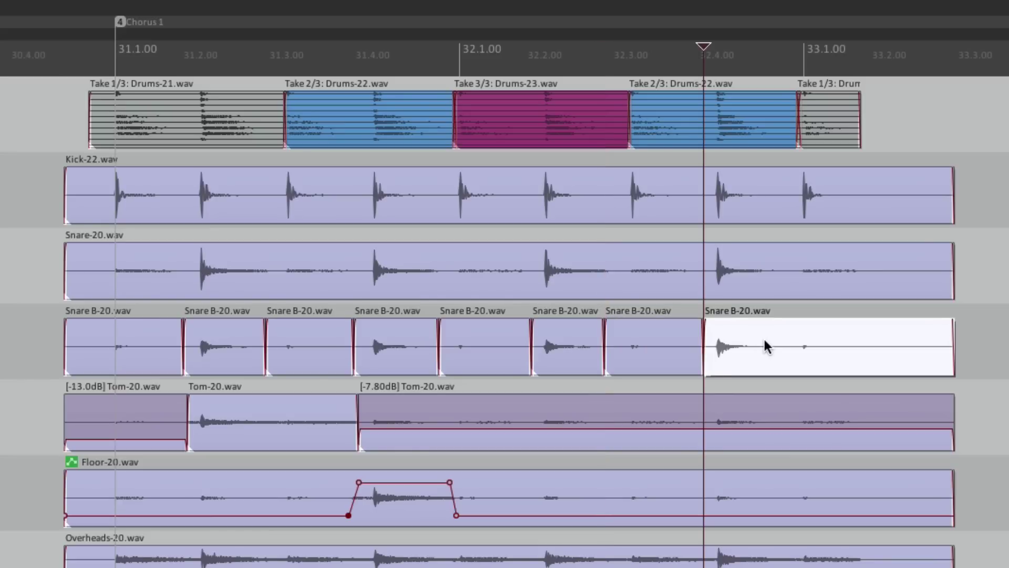
left_click(768, 339)
key("s")
Delete the five spill slices between the Snare B hits, leaving four hits
key("Delete")
left_click(645, 349)
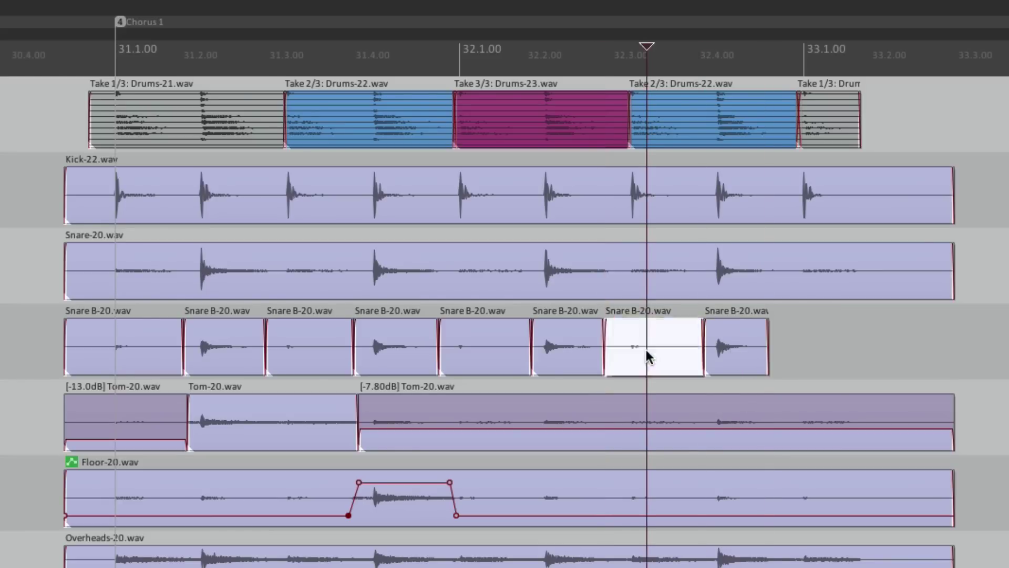
key("Delete")
left_click(474, 354)
key("Delete")
left_click(314, 358)
key("Delete")
left_click(93, 360)
key("Delete")
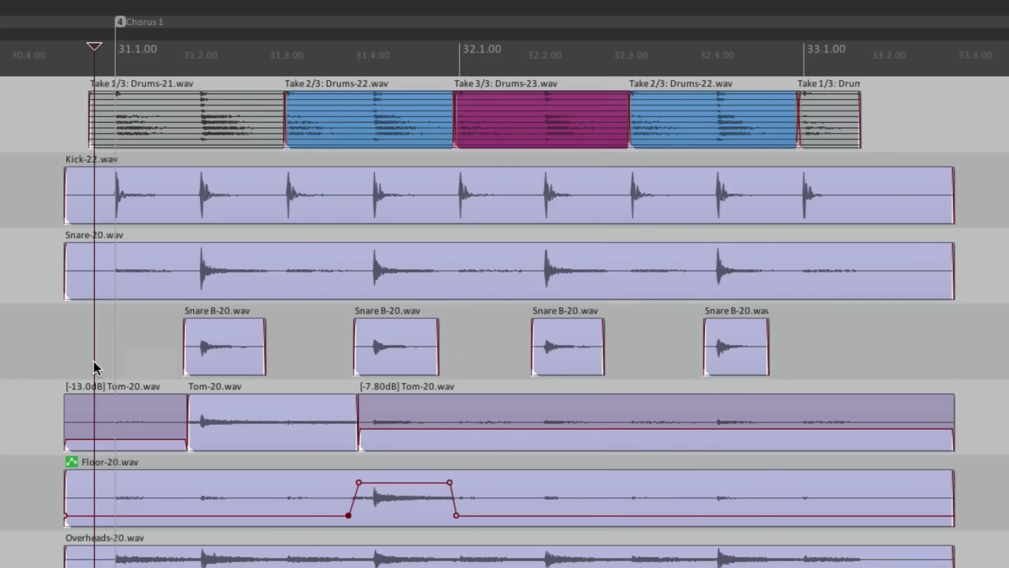